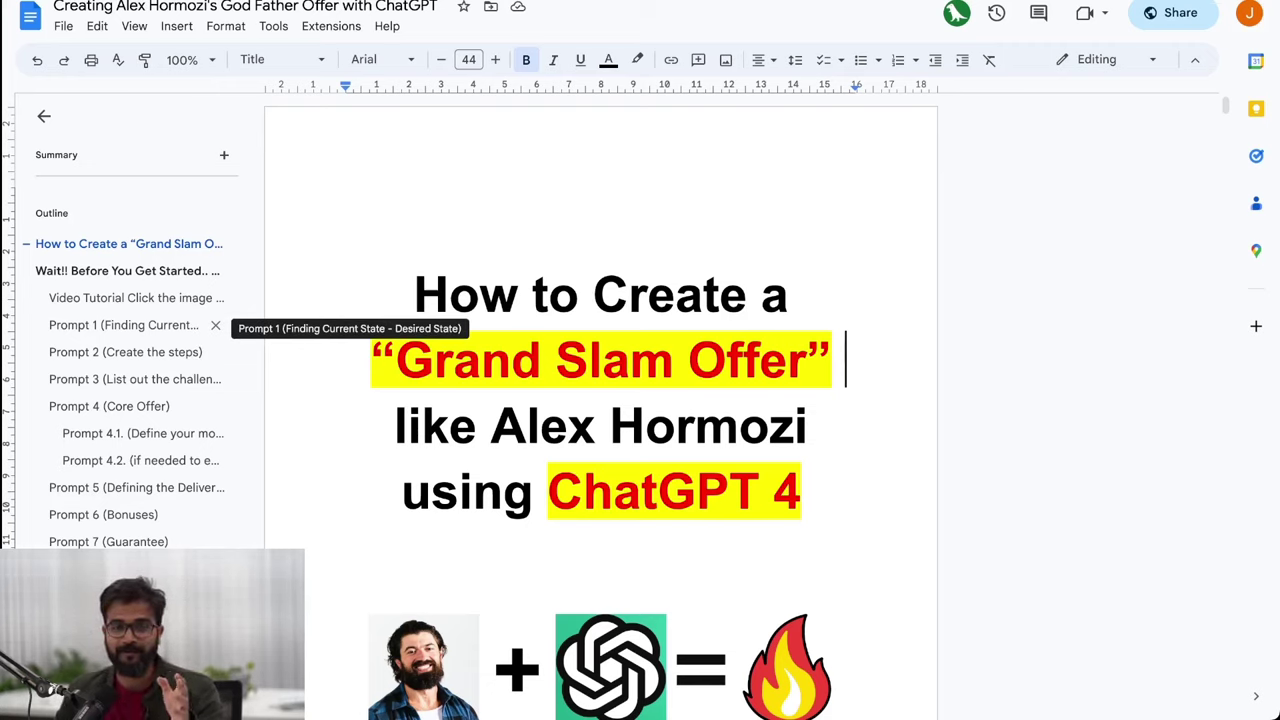
Select the Prompt 1 text from 'You are a market researcher' to 'Business Coaching'.
{"action": "left_click", "coordinate": [124, 325]}
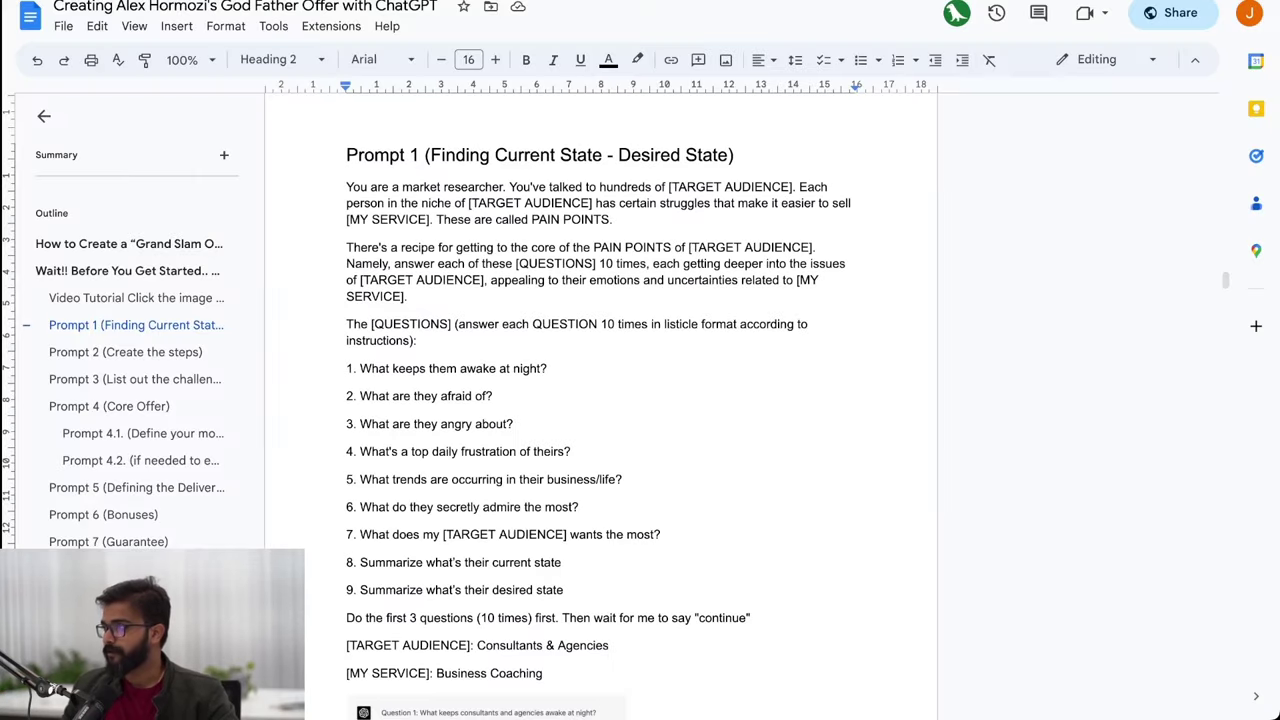
{"action": "scroll", "coordinate": [600, 400], "scroll_direction": "down", "scroll_amount": 1}
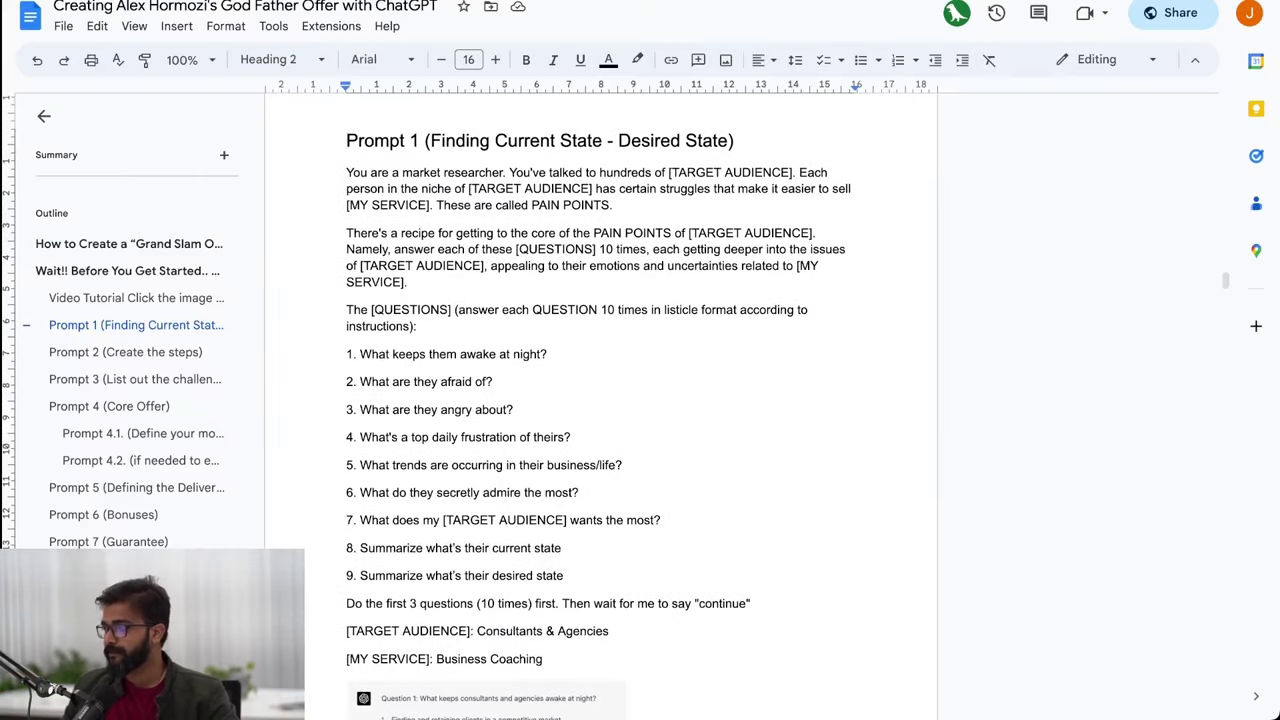
{"action": "left_click_drag", "start_coordinate": [544, 658], "coordinate": [346, 172]}
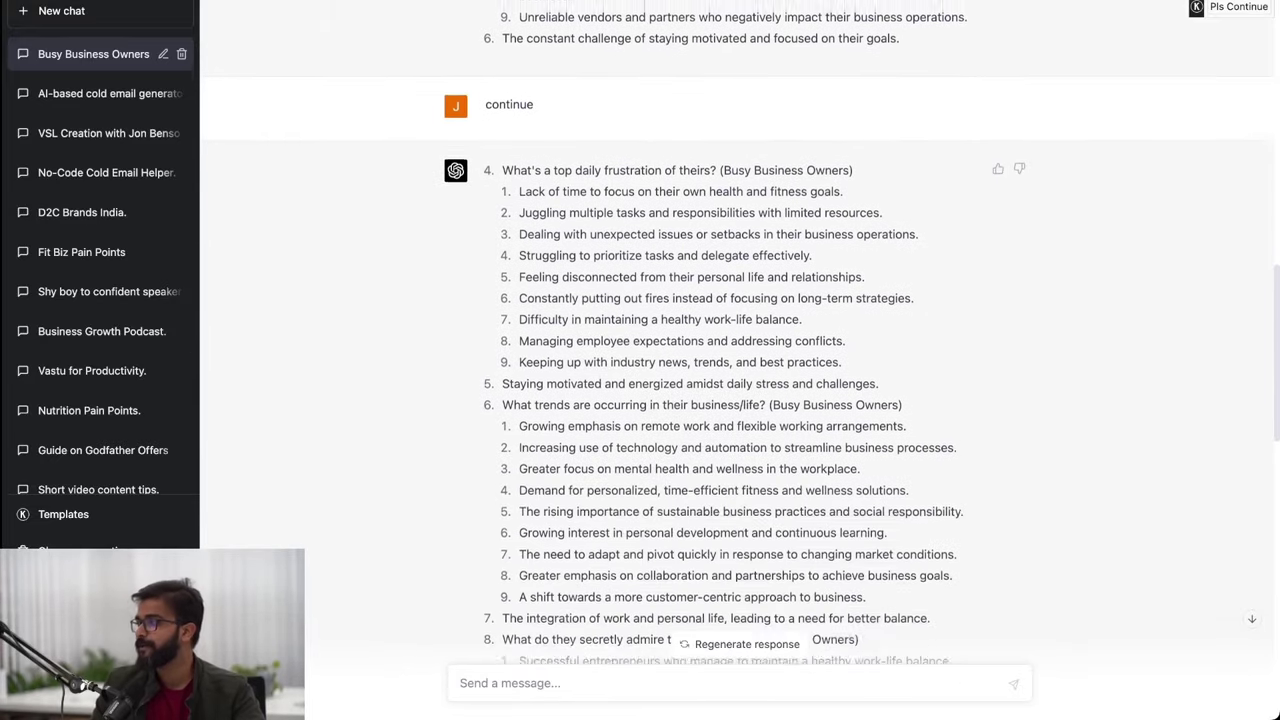
Scroll down ChatGPT's replies to the current-state and desired-state summaries for busy business owners.
{"action": "scroll", "coordinate": [740, 350], "scroll_direction": "down", "scroll_amount": 10}
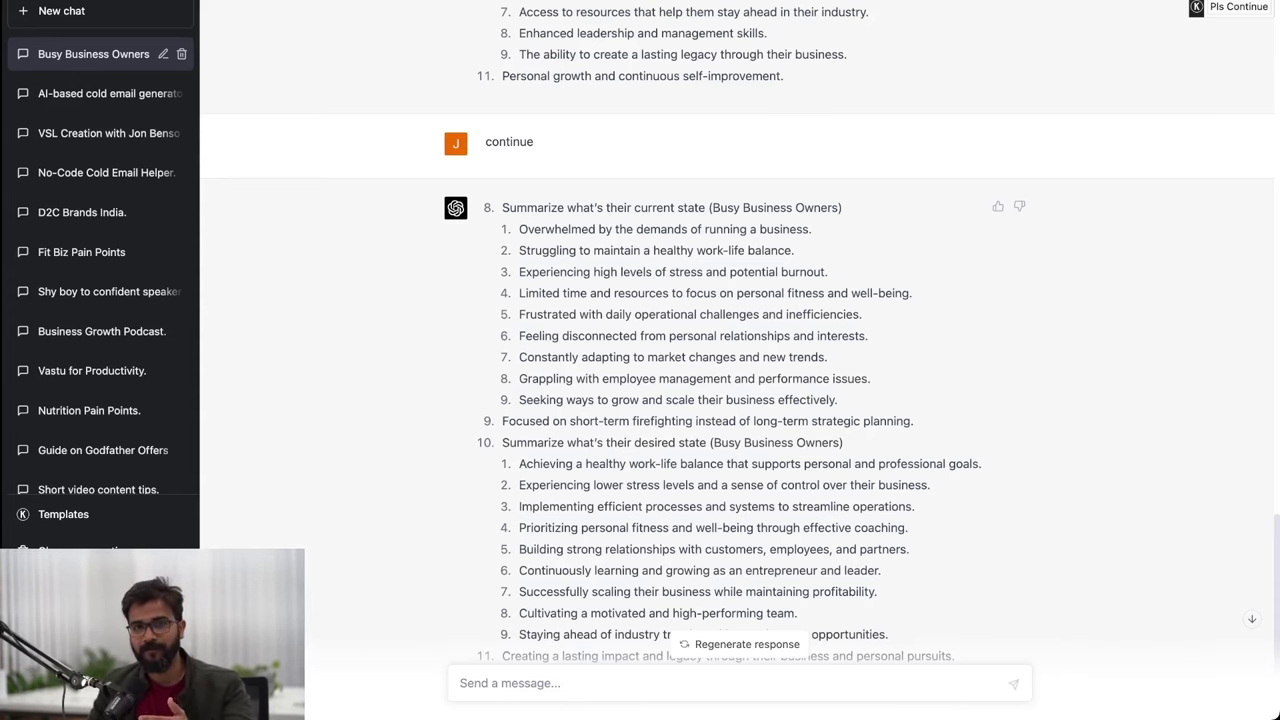
{"action": "scroll", "coordinate": [740, 340], "scroll_direction": "down", "scroll_amount": 3}
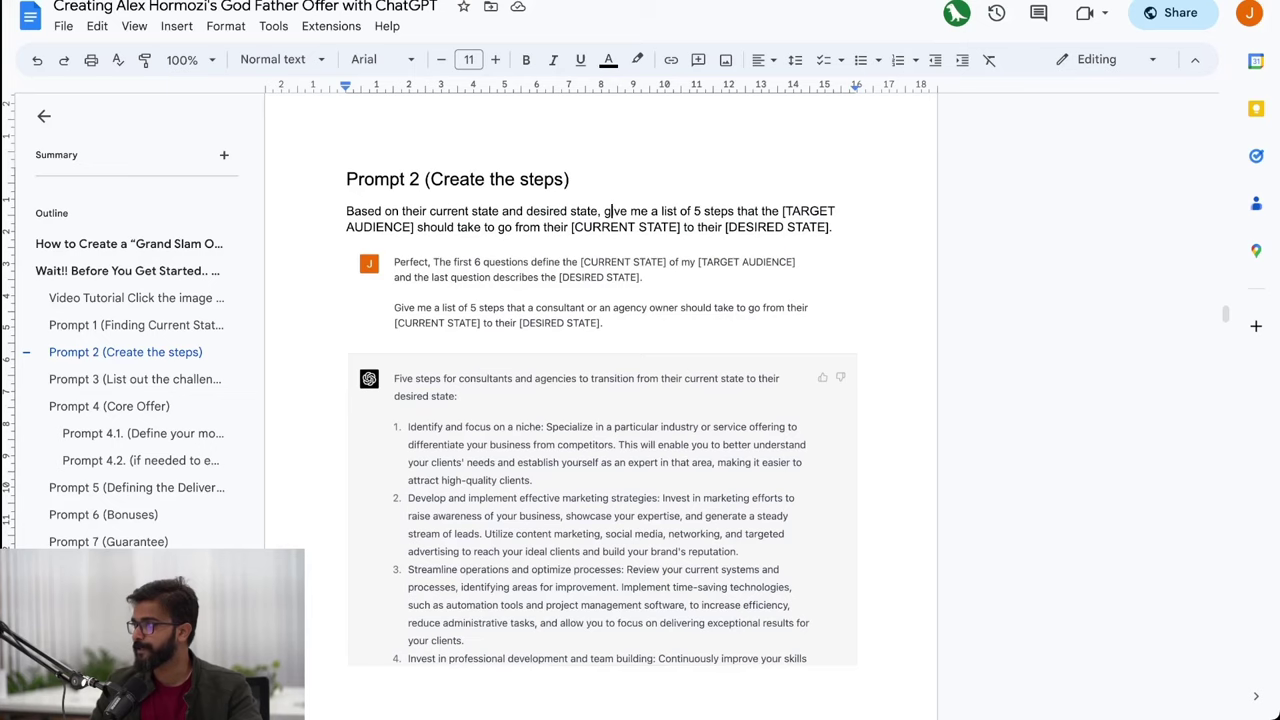
Change Prompt 2 from 5 to '5-6' steps and copy the edited paragraph for ChatGPT.
{"action": "key", "text": "ctrl+shift+Down"}
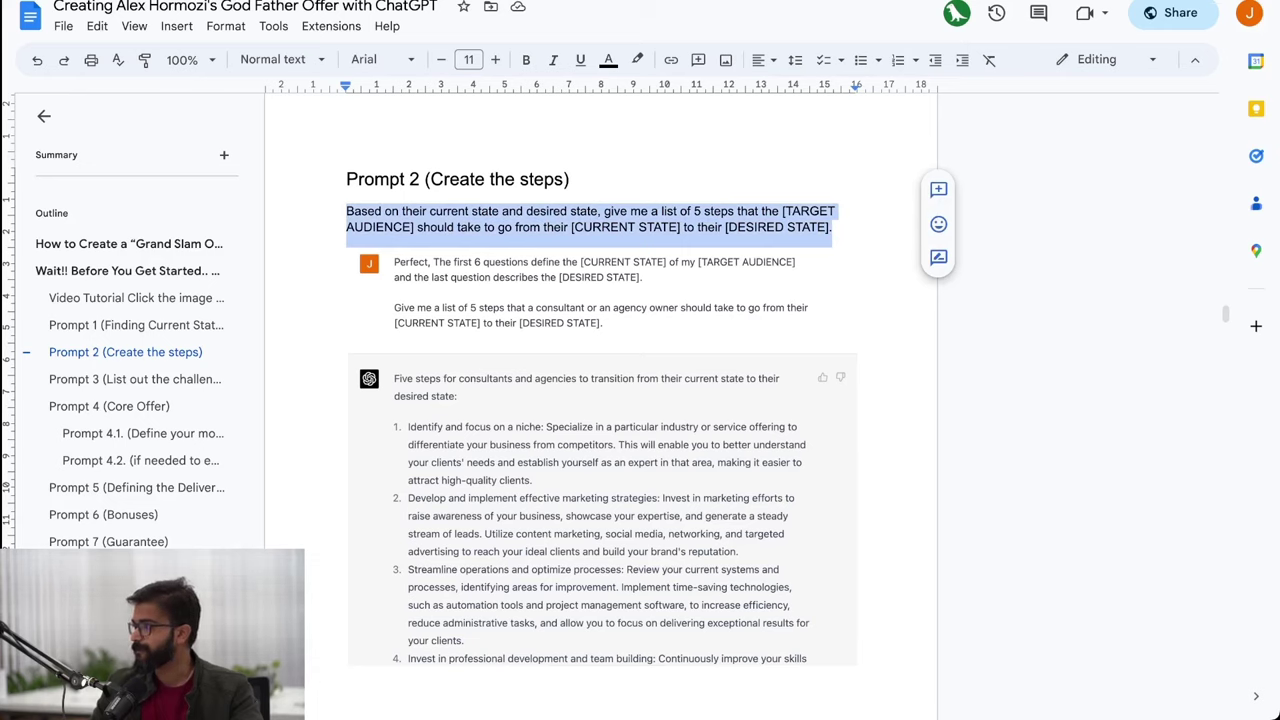
{"action": "left_click", "coordinate": [701, 211]}
{"action": "type", "text": "-6"}
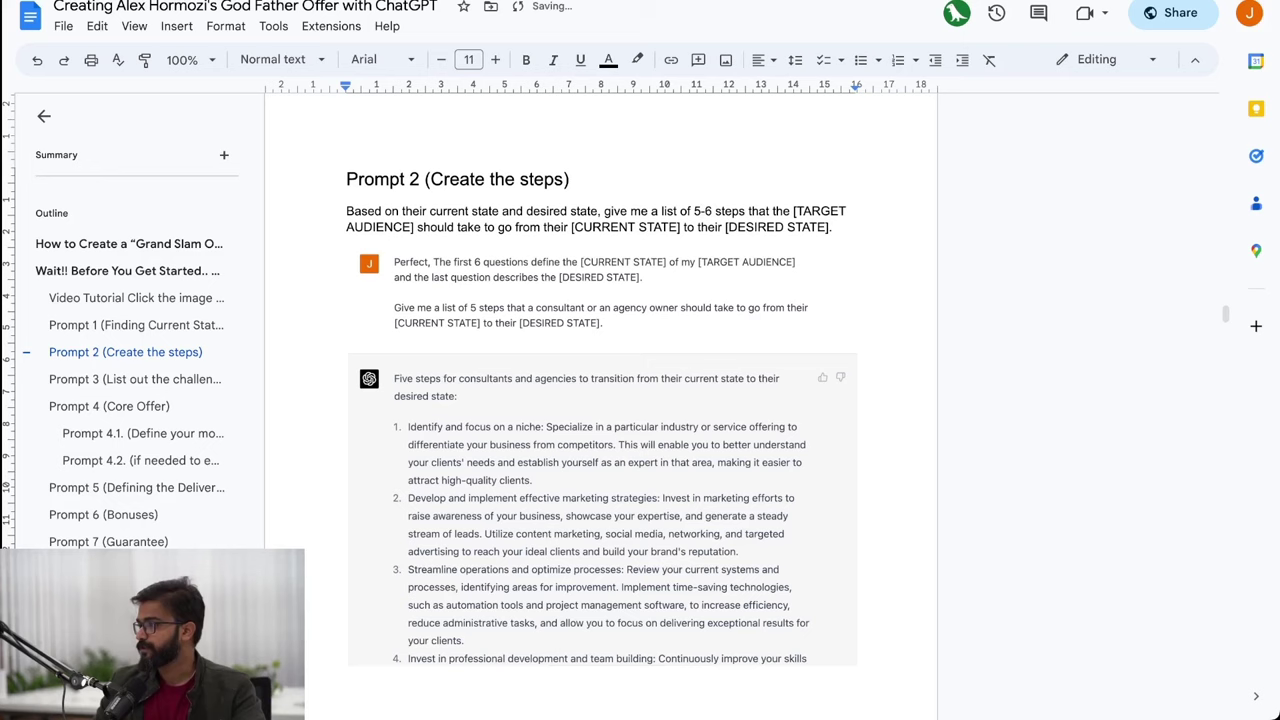
{"action": "triple_click", "coordinate": [600, 219]}
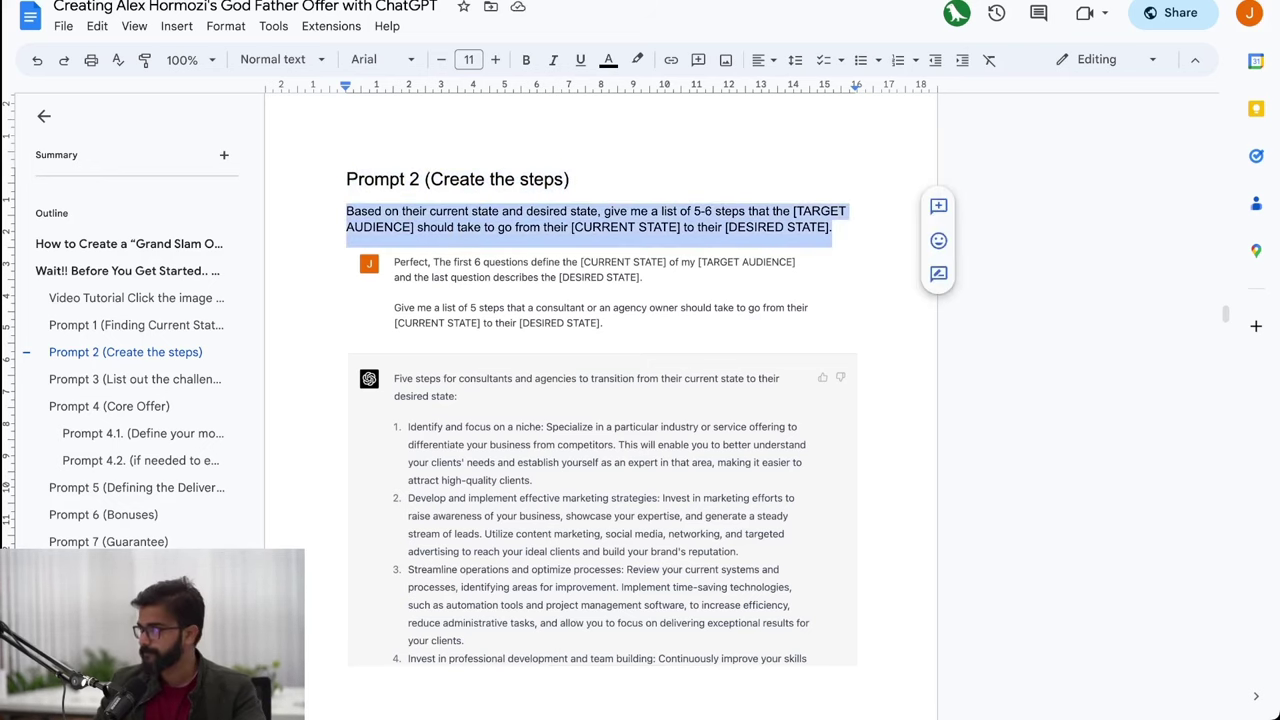
{"action": "key", "text": "ctrl+c"}
{"action": "key", "text": "alt+Tab"}
Paste the 5-6 steps prompt into ChatGPT and send it.
{"action": "key", "text": "ctrl+v"}
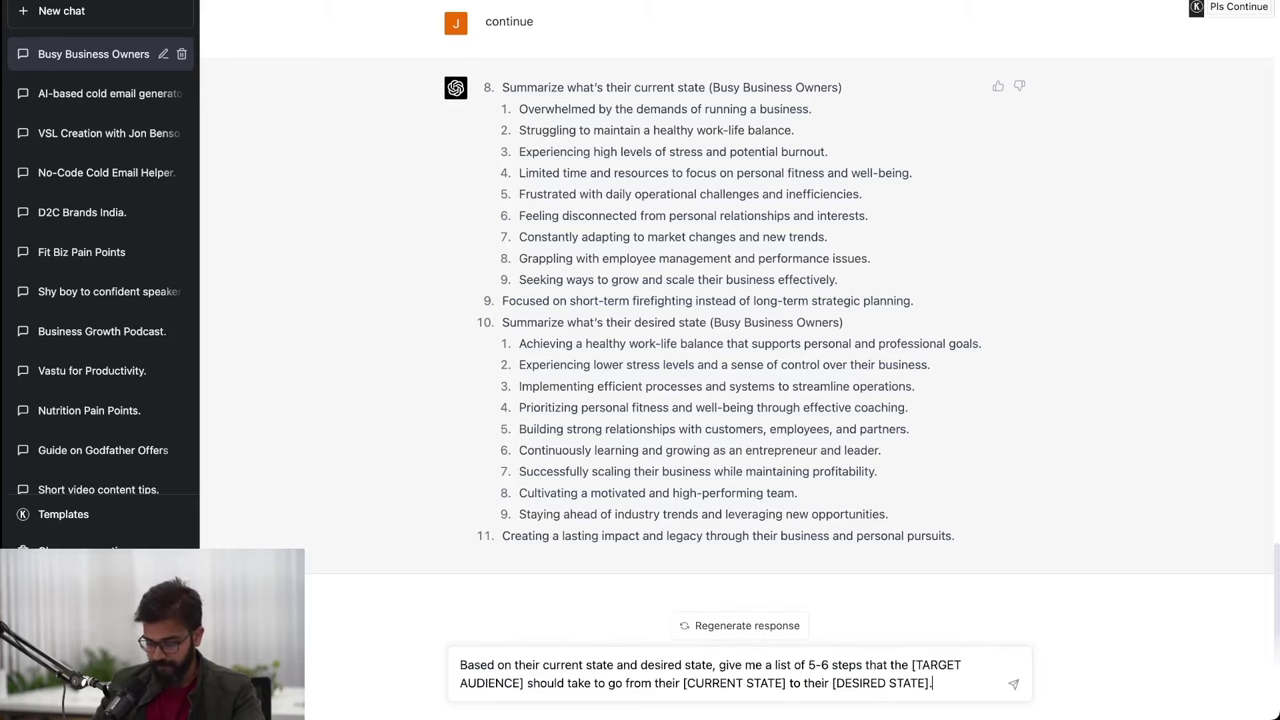
{"action": "key", "text": "Return"}
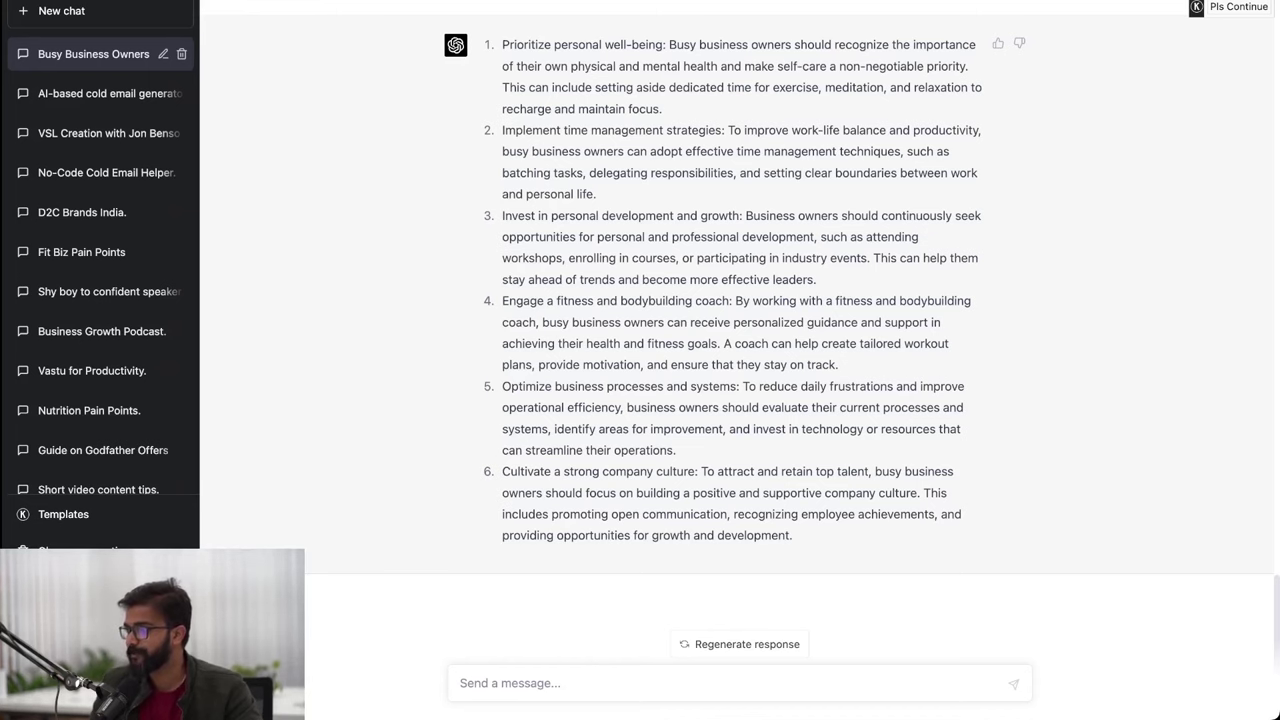
Paste your own five fitness steps into the message box and look them over.
{"action": "key", "text": "ctrl+v"}
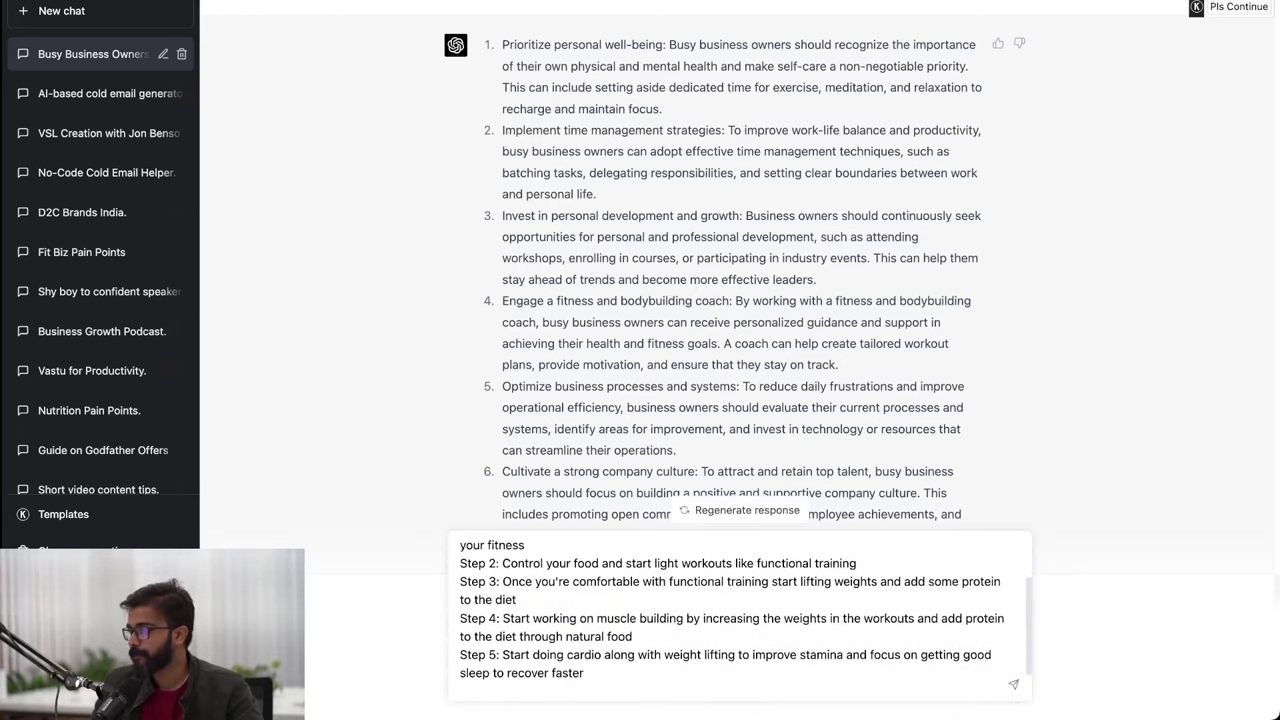
{"action": "scroll", "coordinate": [740, 615], "scroll_direction": "up", "scroll_amount": 2}
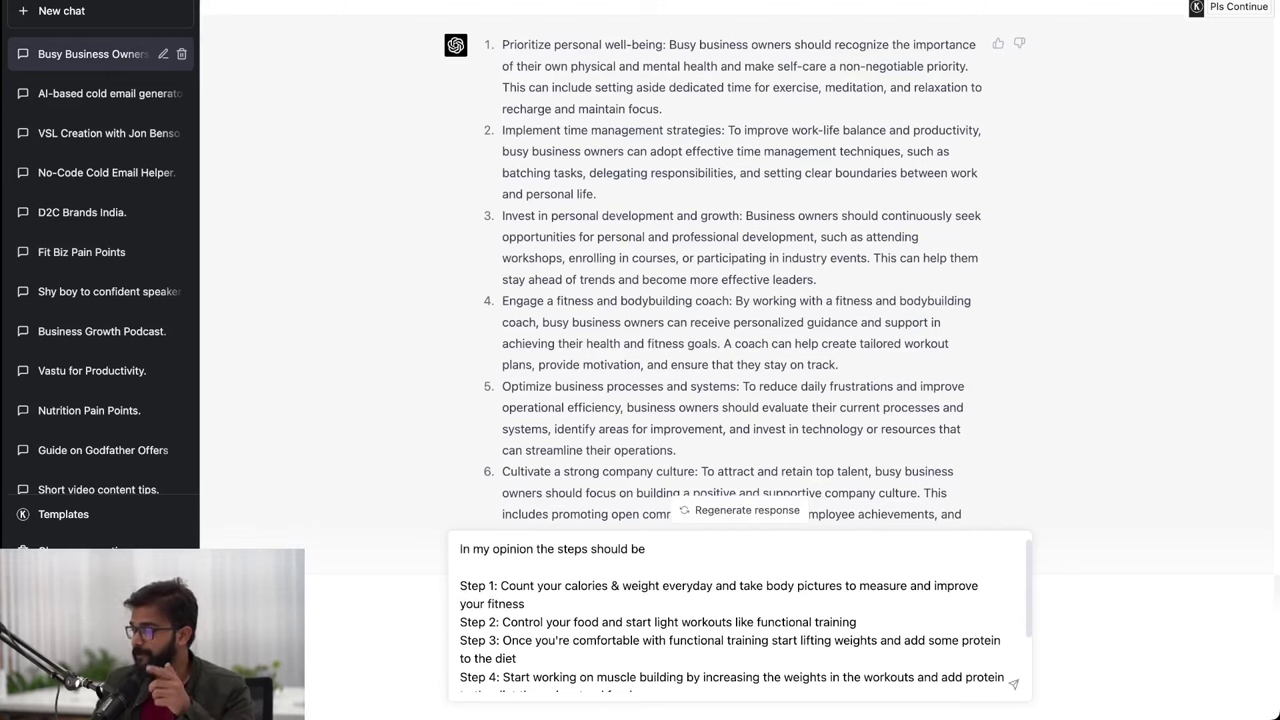
{"action": "scroll", "coordinate": [740, 615], "scroll_direction": "down", "scroll_amount": 3}
{"action": "scroll", "coordinate": [740, 615], "scroll_direction": "up", "scroll_amount": 2}
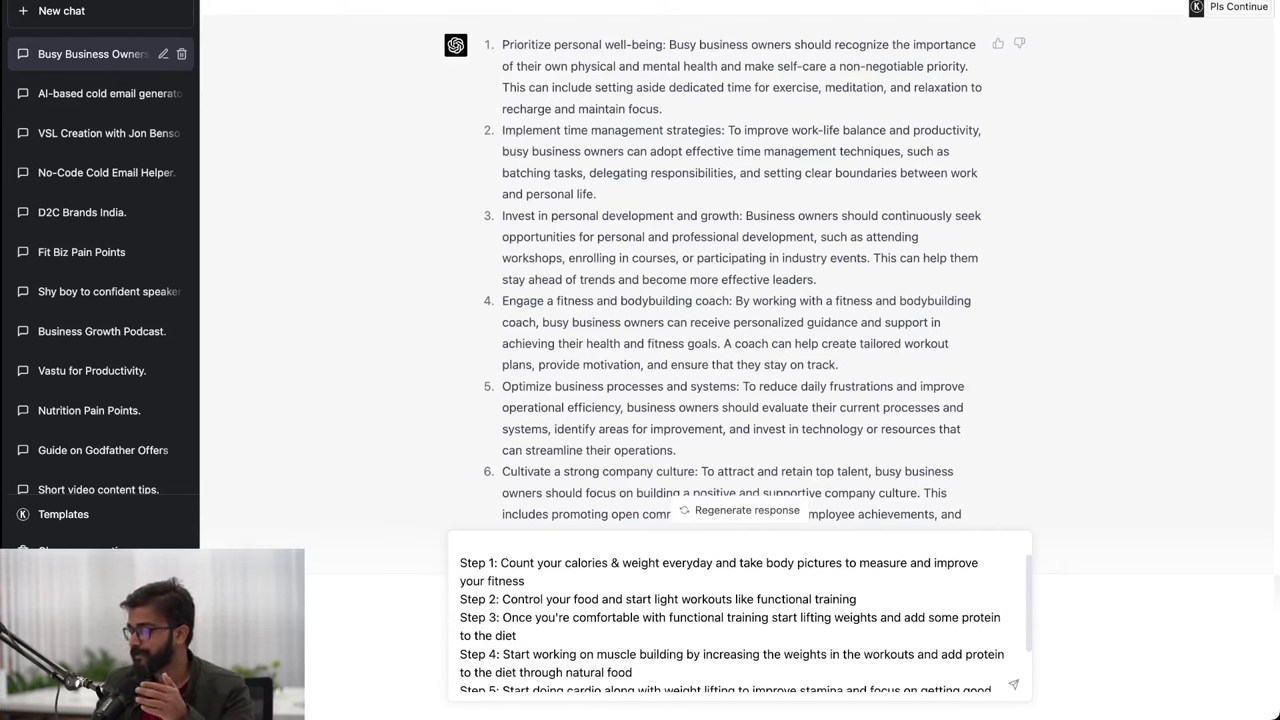
{"action": "scroll", "coordinate": [740, 615], "scroll_direction": "down", "scroll_amount": 2}
{"action": "scroll", "coordinate": [740, 615], "scroll_direction": "up", "scroll_amount": 1}
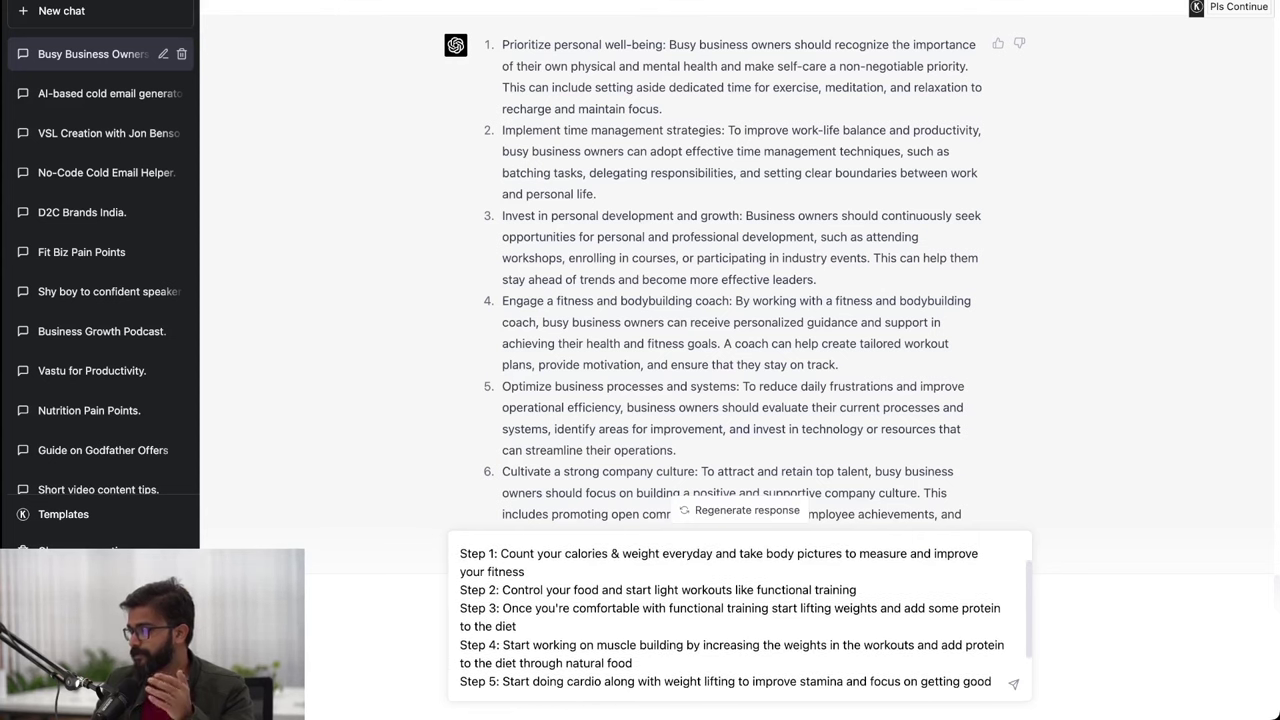
{"action": "scroll", "coordinate": [740, 615], "scroll_direction": "down", "scroll_amount": 1}
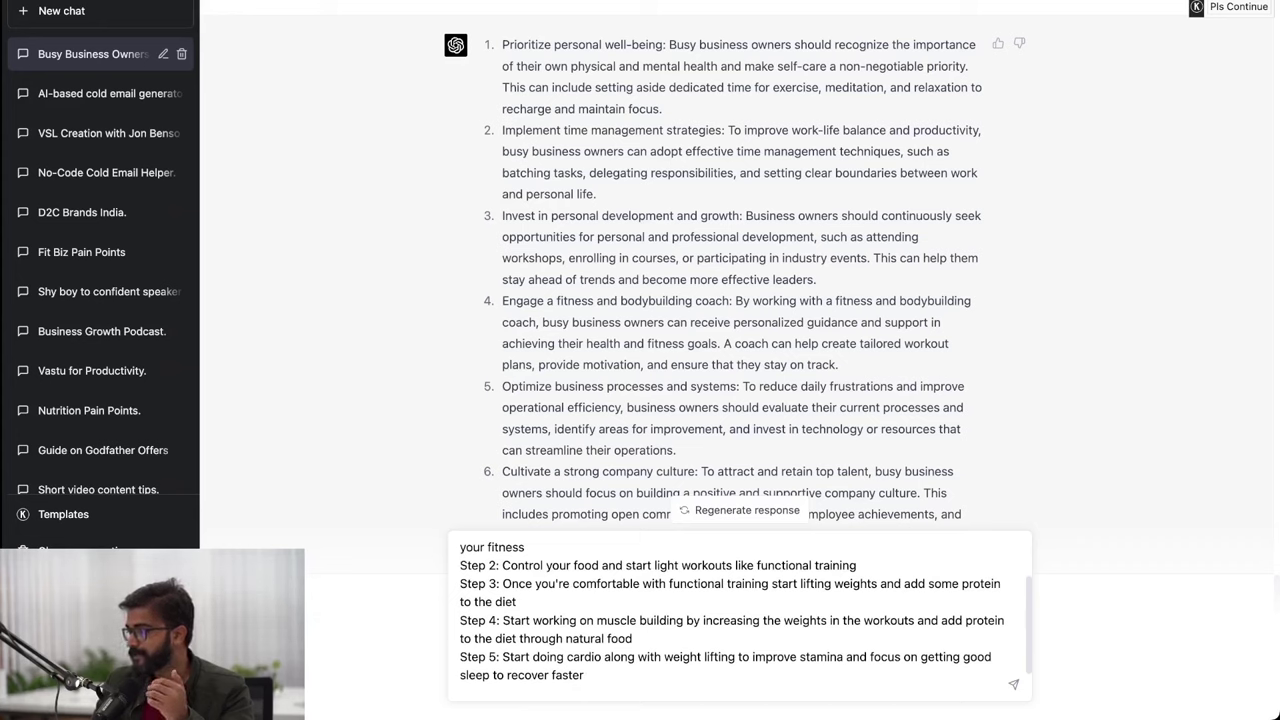
Add 'Expand on these steps' on a new line beneath them and send.
{"action": "key", "text": "shift+Return"}
{"action": "key", "text": "shift+Return"}
{"action": "type", "text": "Expand on these steps pelase"}
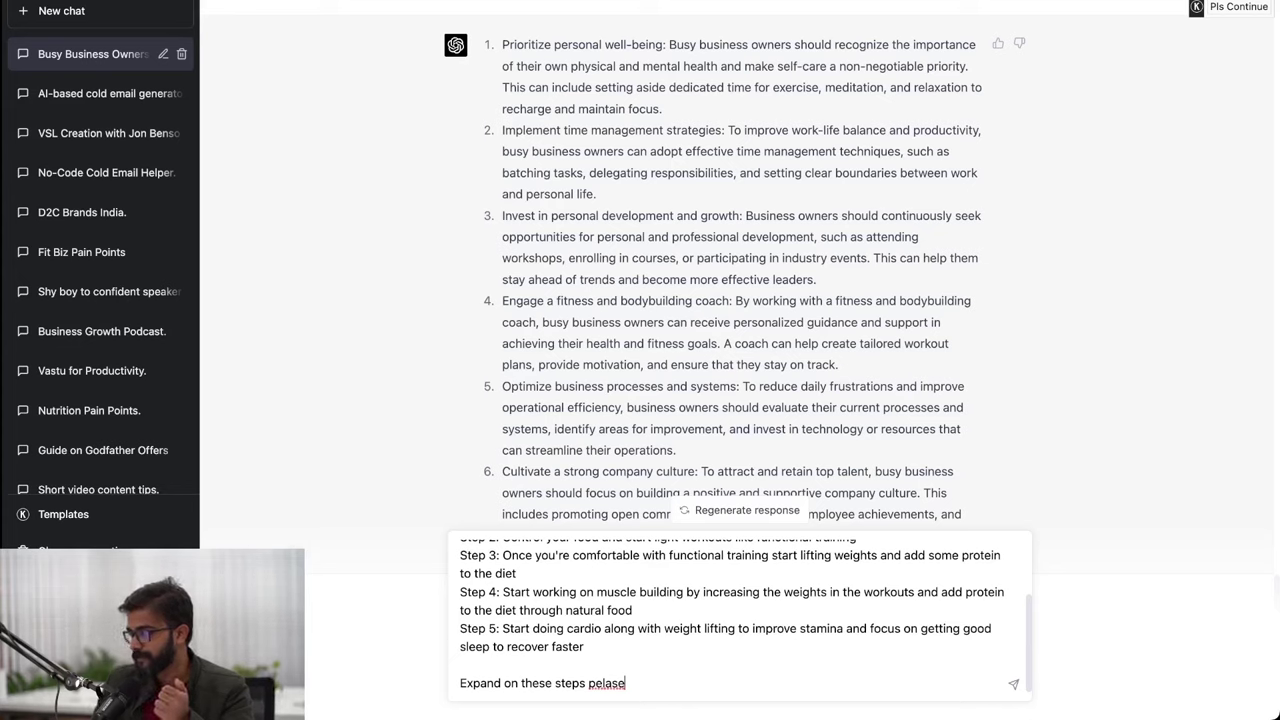
{"action": "key", "text": "BackSpace"}
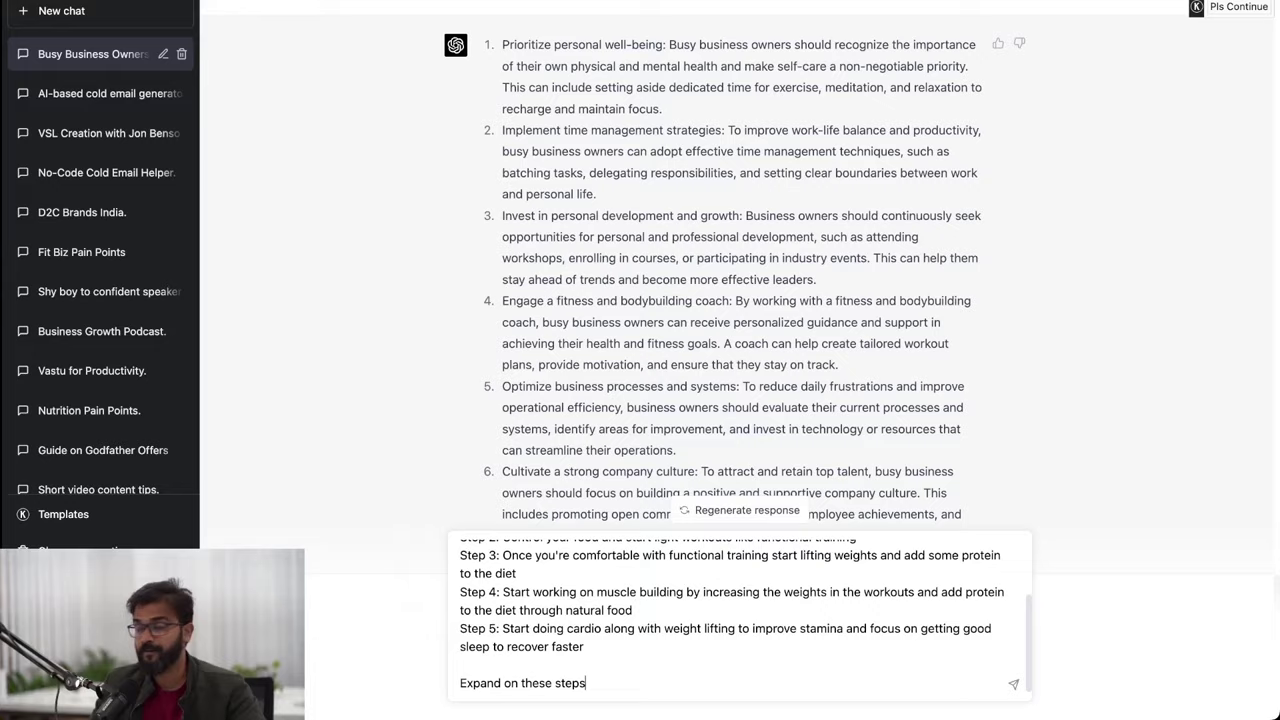
{"action": "key", "text": "Return"}
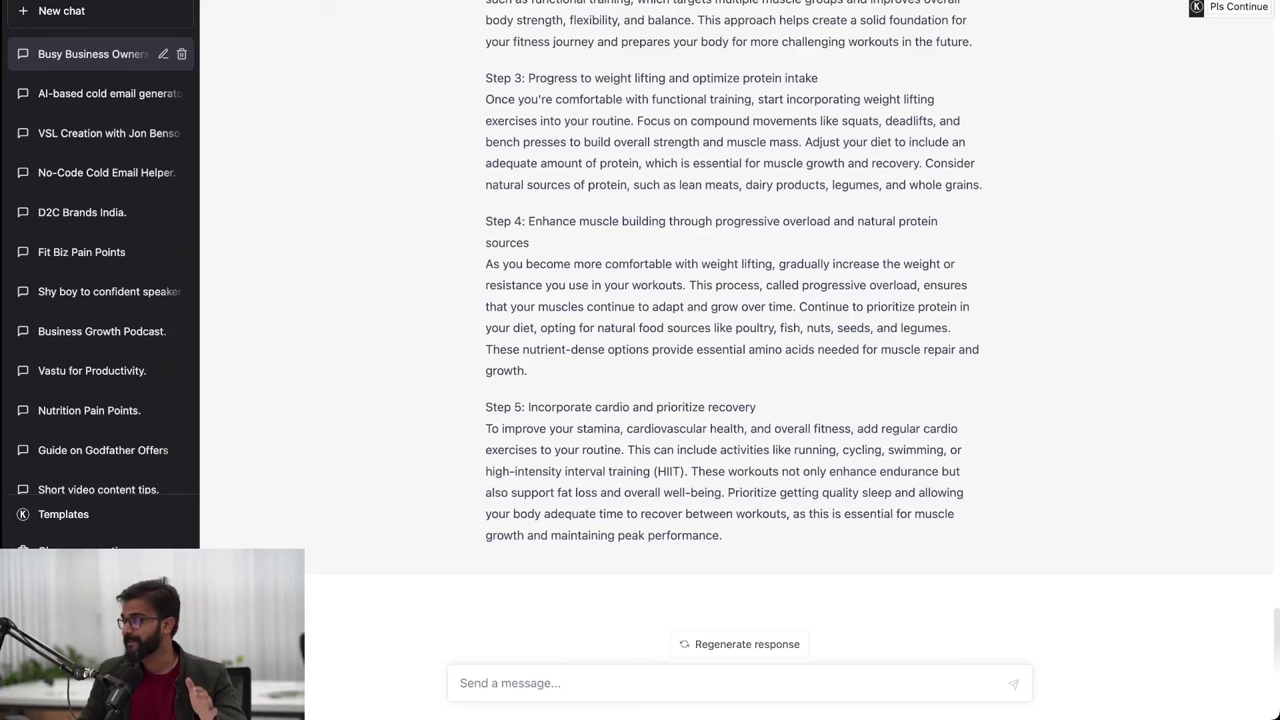
Scroll through the expanded steps, from Track your progress to Incorporate cardio and prioritize recovery.
{"action": "scroll", "coordinate": [740, 330], "scroll_direction": "up", "scroll_amount": 5}
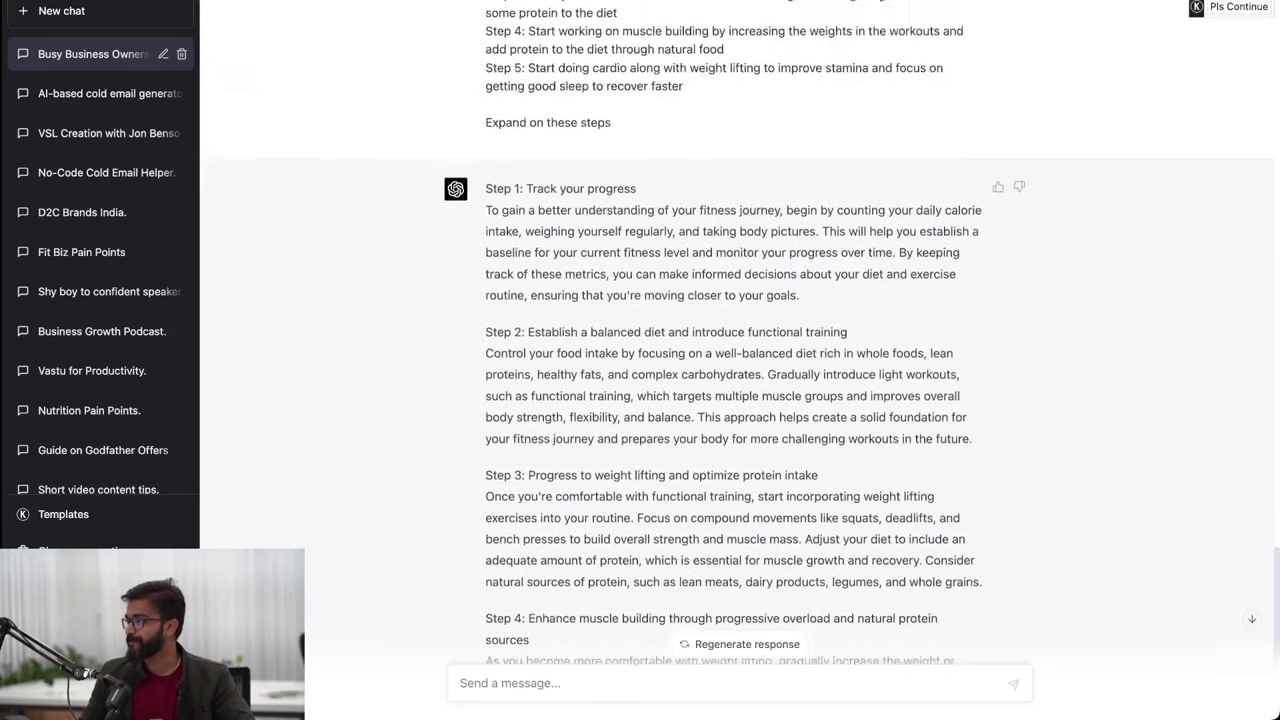
{"action": "scroll", "coordinate": [740, 330], "scroll_direction": "down", "scroll_amount": 3}
{"action": "scroll", "coordinate": [733, 330], "scroll_direction": "up", "scroll_amount": 2}
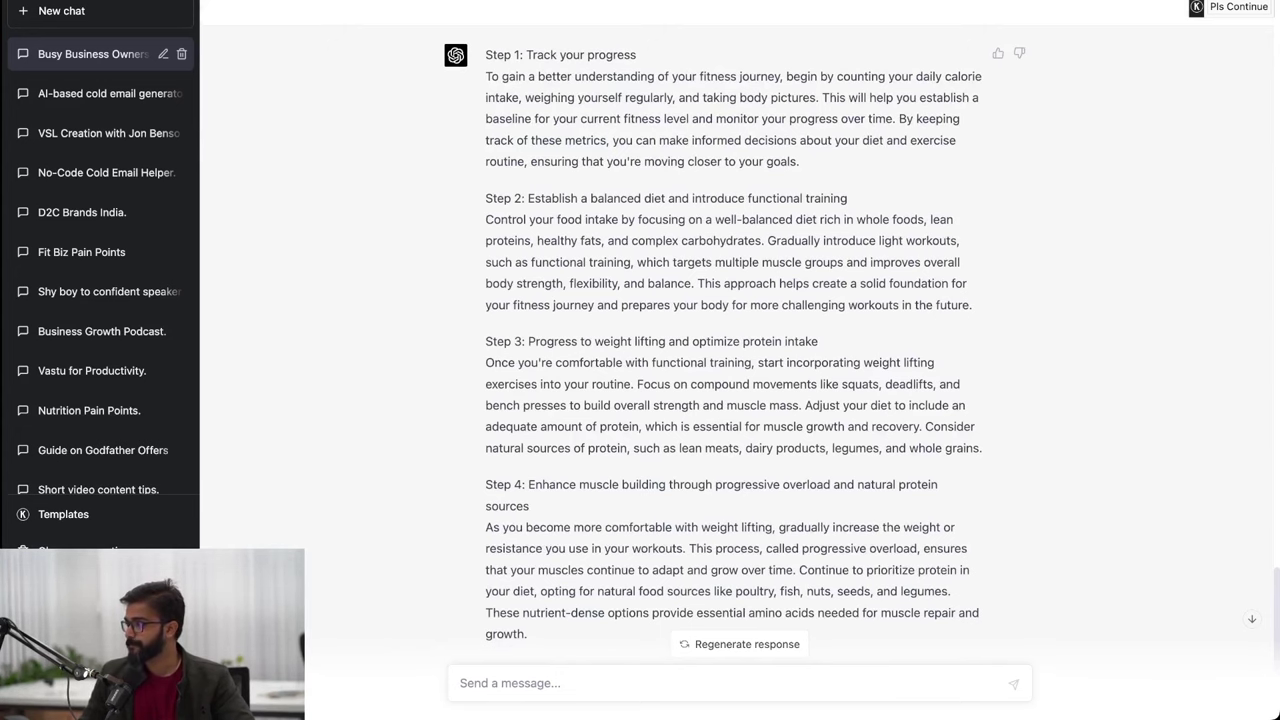
{"action": "scroll", "coordinate": [740, 330], "scroll_direction": "down", "scroll_amount": 2}
{"action": "scroll", "coordinate": [740, 330], "scroll_direction": "down", "scroll_amount": 3}
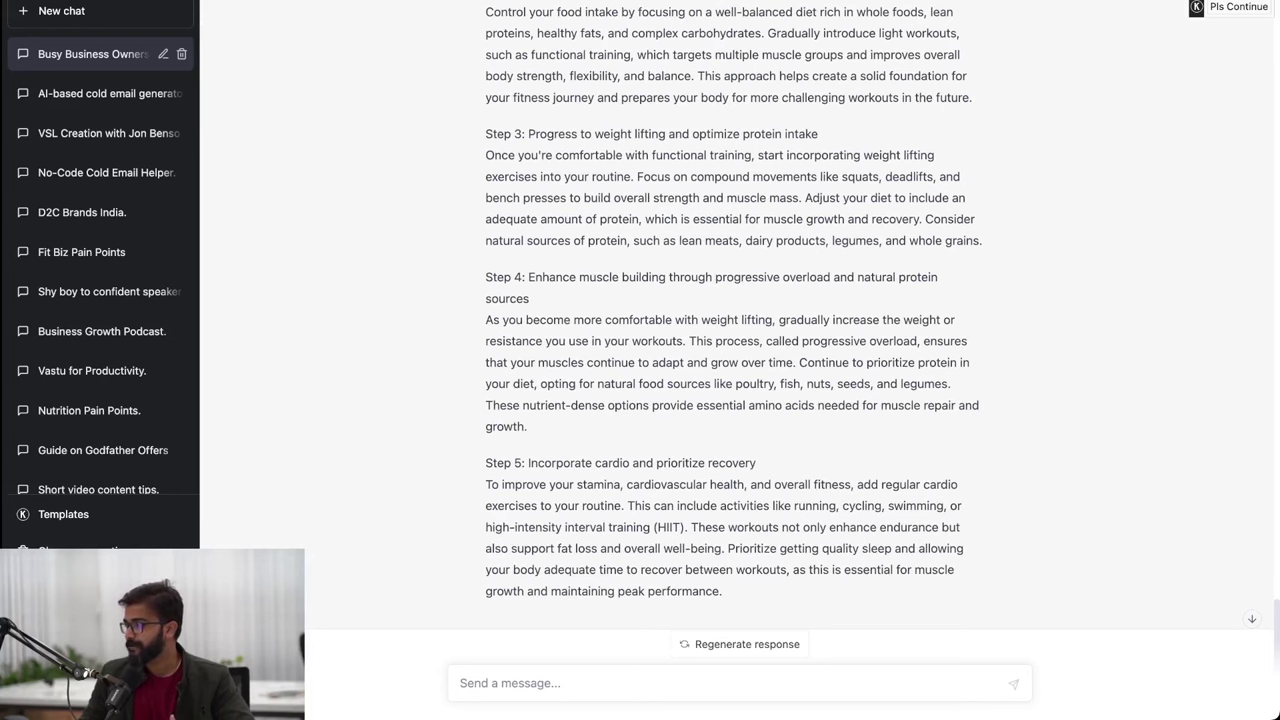
{"action": "scroll", "coordinate": [740, 330], "scroll_direction": "down", "scroll_amount": 1}
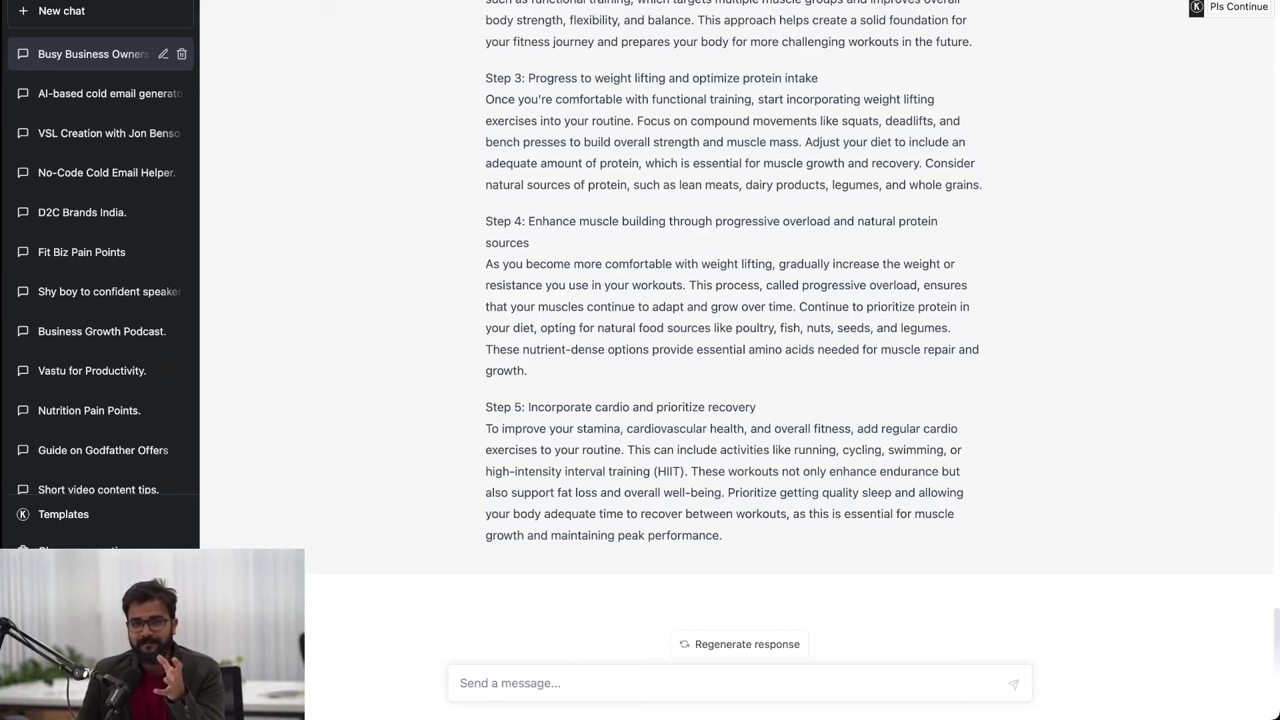
{"action": "scroll", "coordinate": [740, 320], "scroll_direction": "up", "scroll_amount": 5}
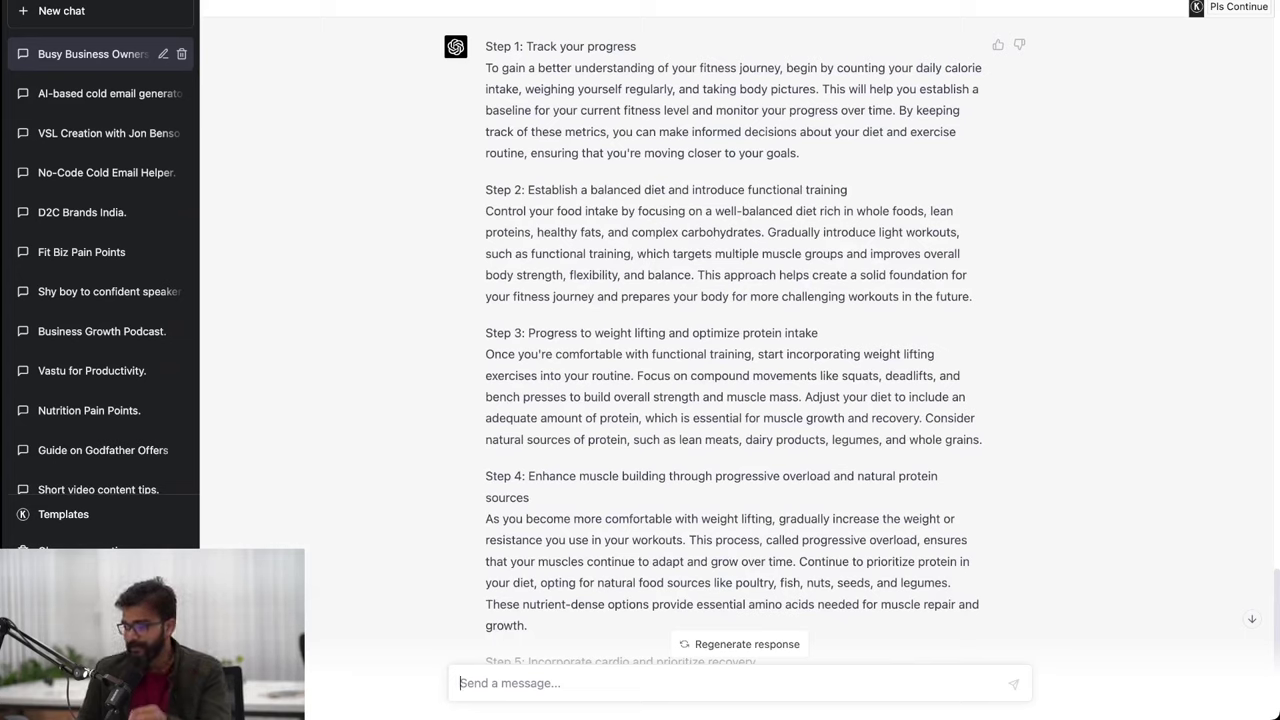
Paste Prompt 3, which asks for 5–10 audience challenges per step, and send it.
{"action": "type", "text": "Awesome, can you list out 5-10 possible challenges my [TARGET AUDIENCE] might face while taking each of these step mentioned above?"}
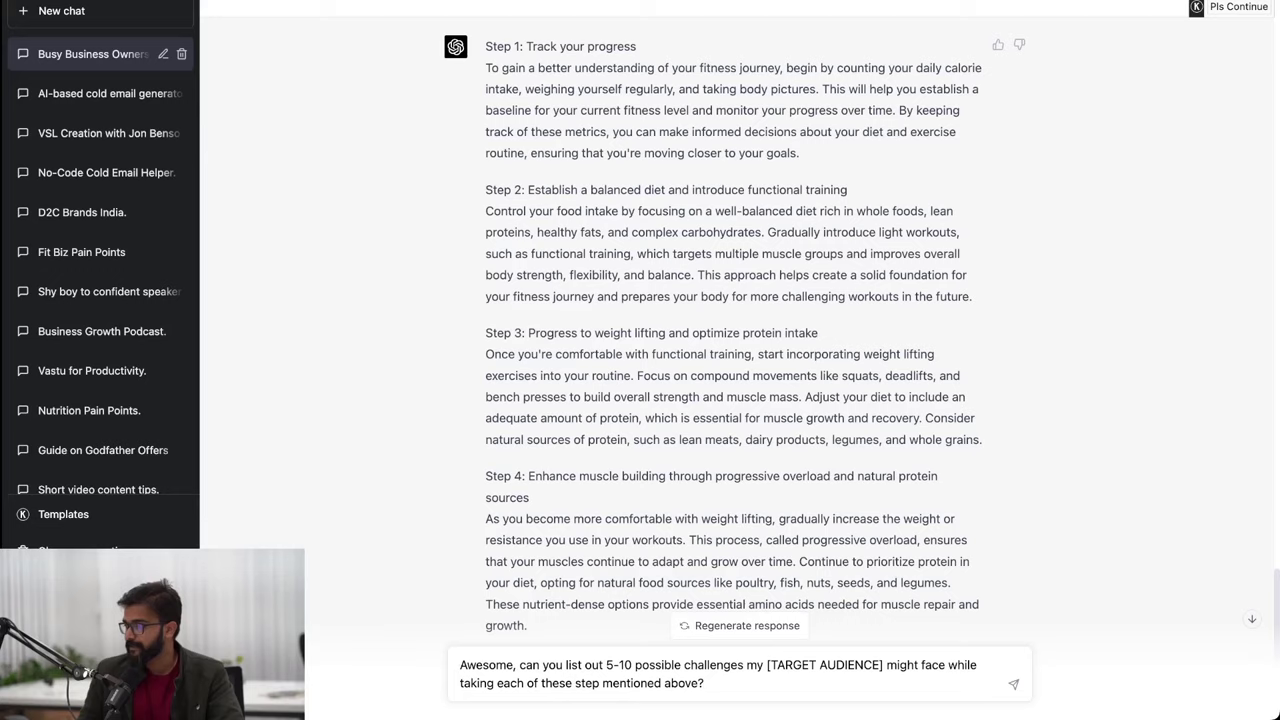
{"action": "key", "text": "ctrl+Tab"}
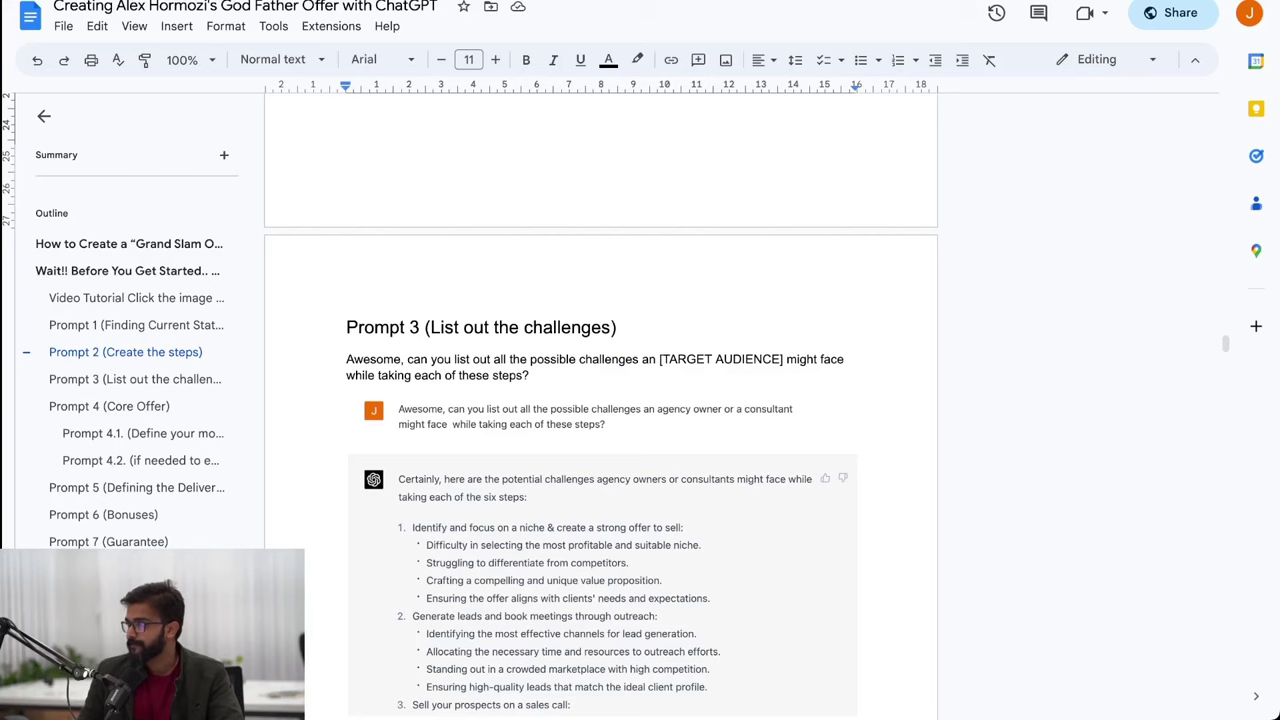
{"action": "key", "text": "ctrl+shift+Tab"}
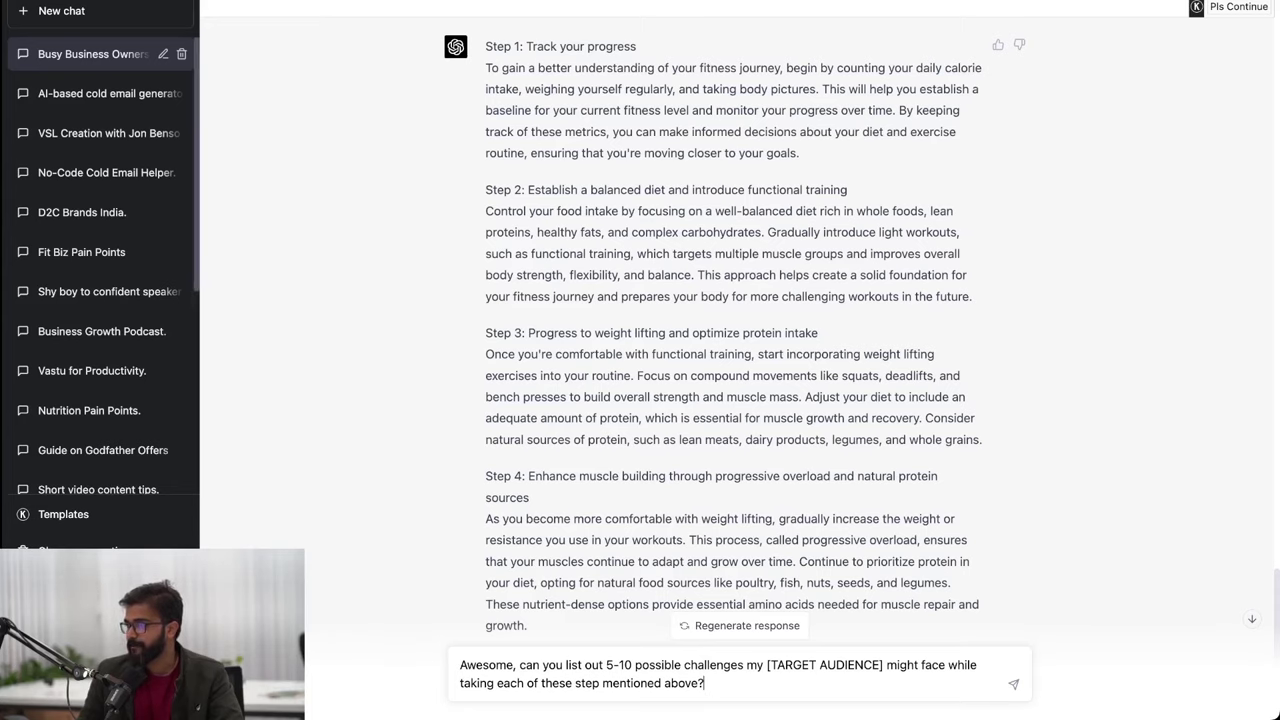
{"action": "scroll", "coordinate": [740, 330], "scroll_direction": "down", "scroll_amount": 3}
{"action": "key", "text": "Return"}
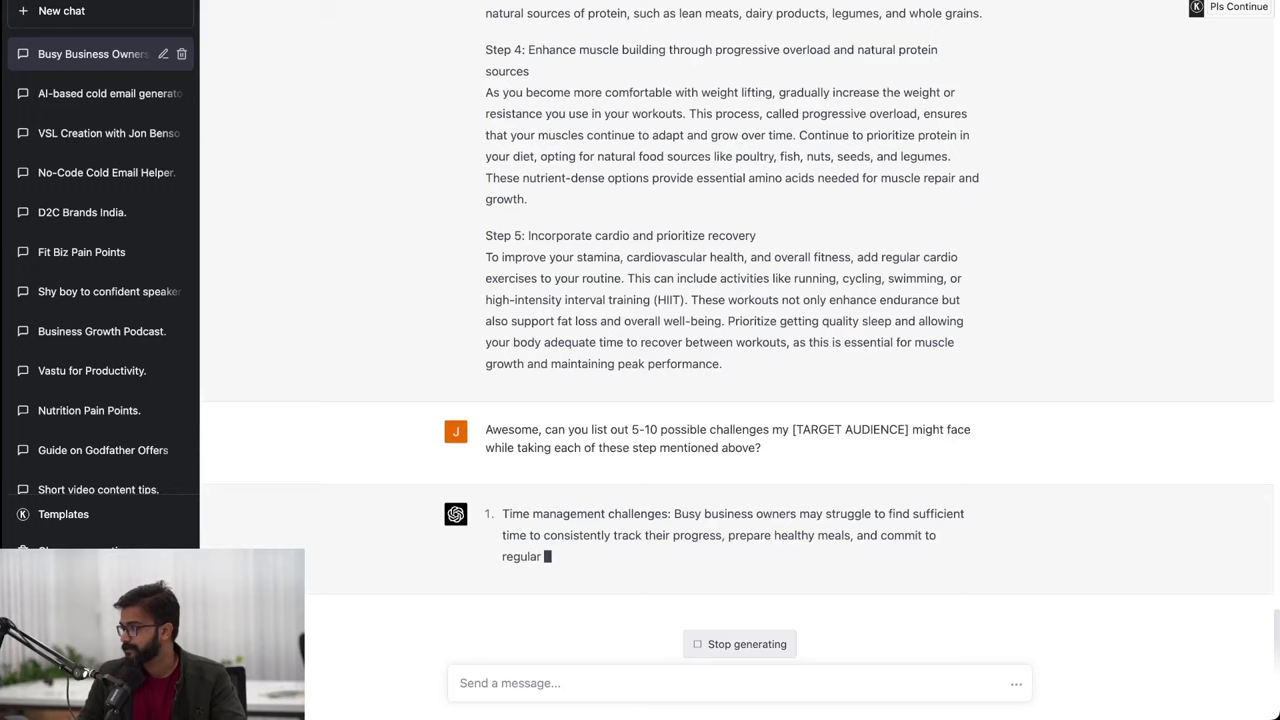
Edit the challenges question to request a markdown table with challenges adjacent to each step.
{"action": "triple_click", "coordinate": [620, 438]}
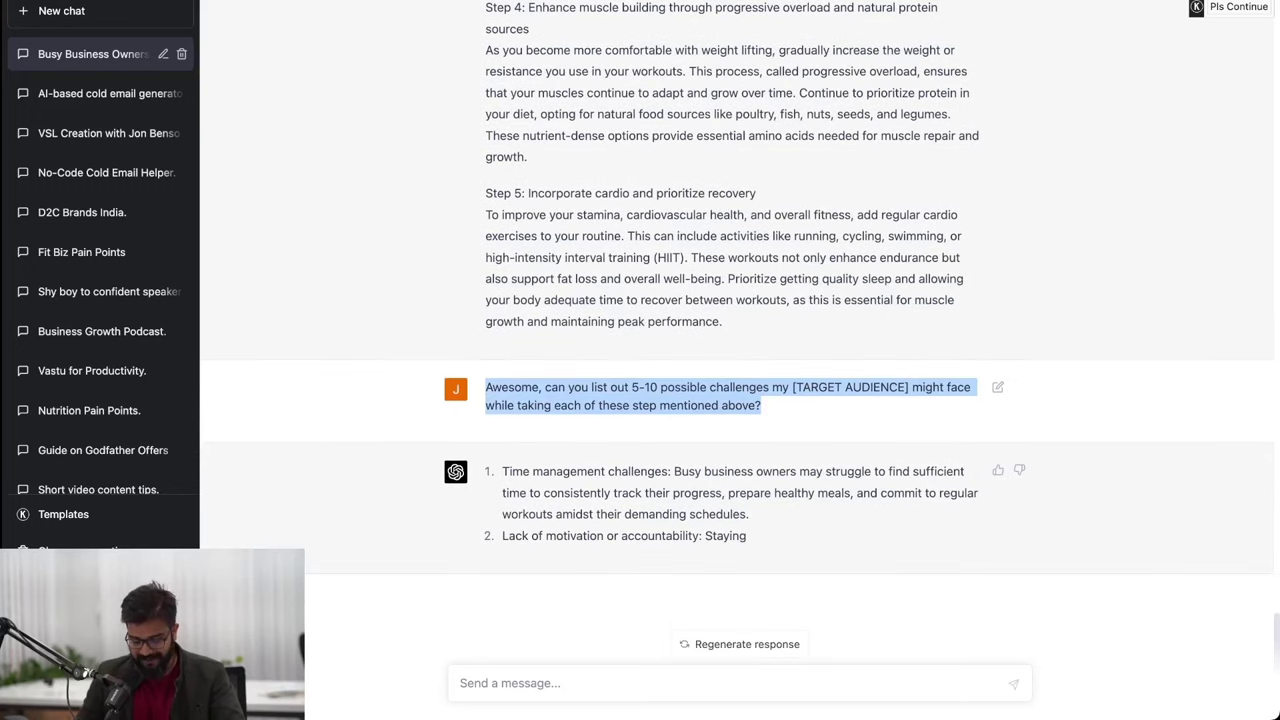
{"action": "left_click", "coordinate": [460, 683]}
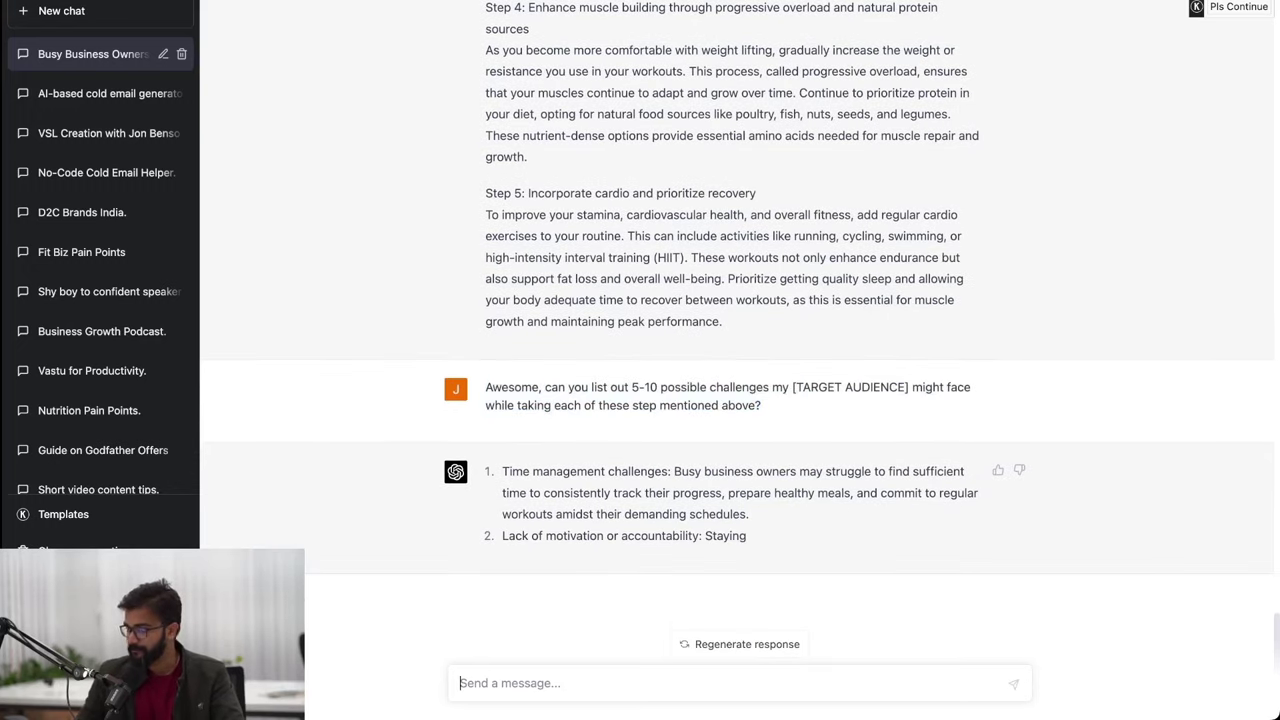
{"action": "left_click", "coordinate": [997, 387]}
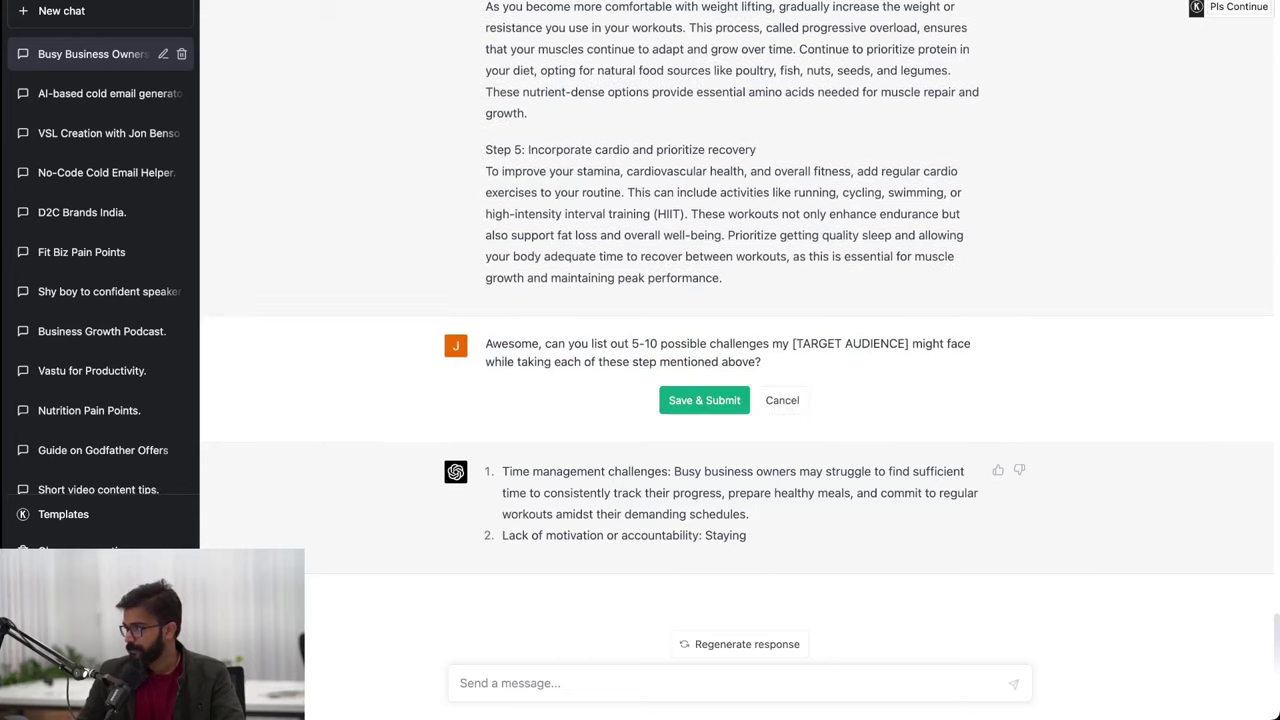
{"action": "key", "text": "shift+Return"}
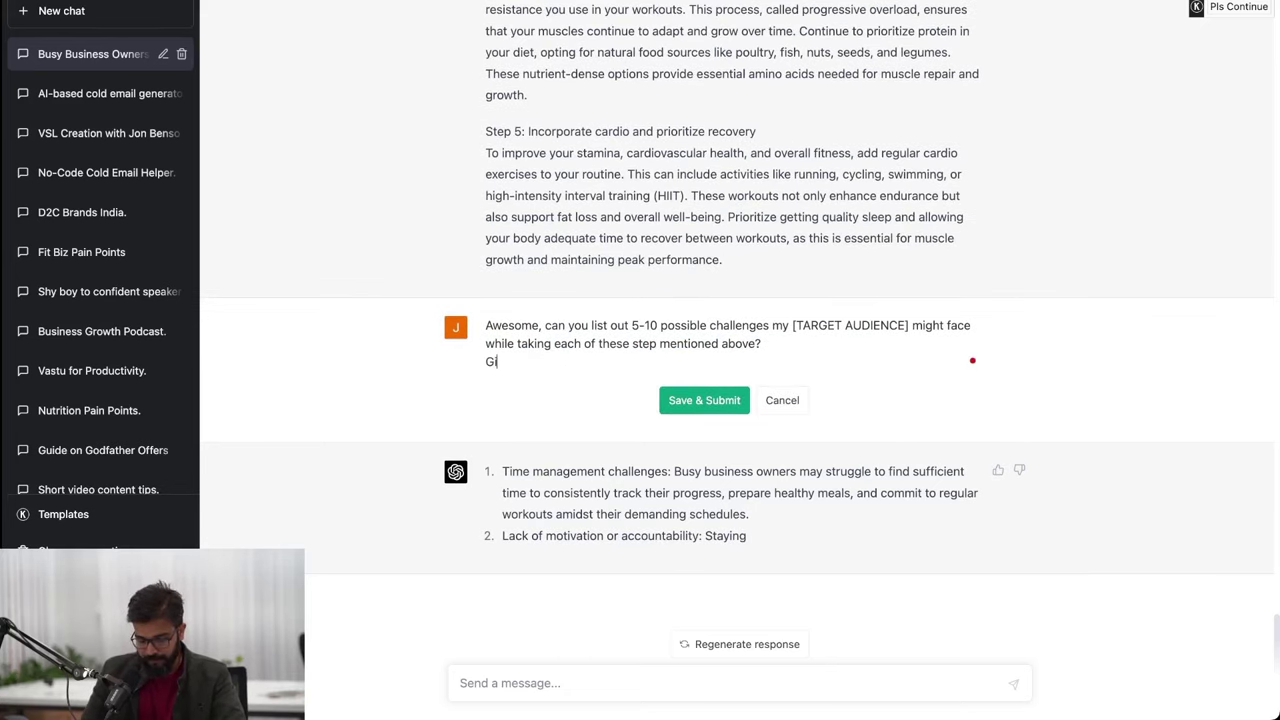
{"action": "type", "text": "Give m"}
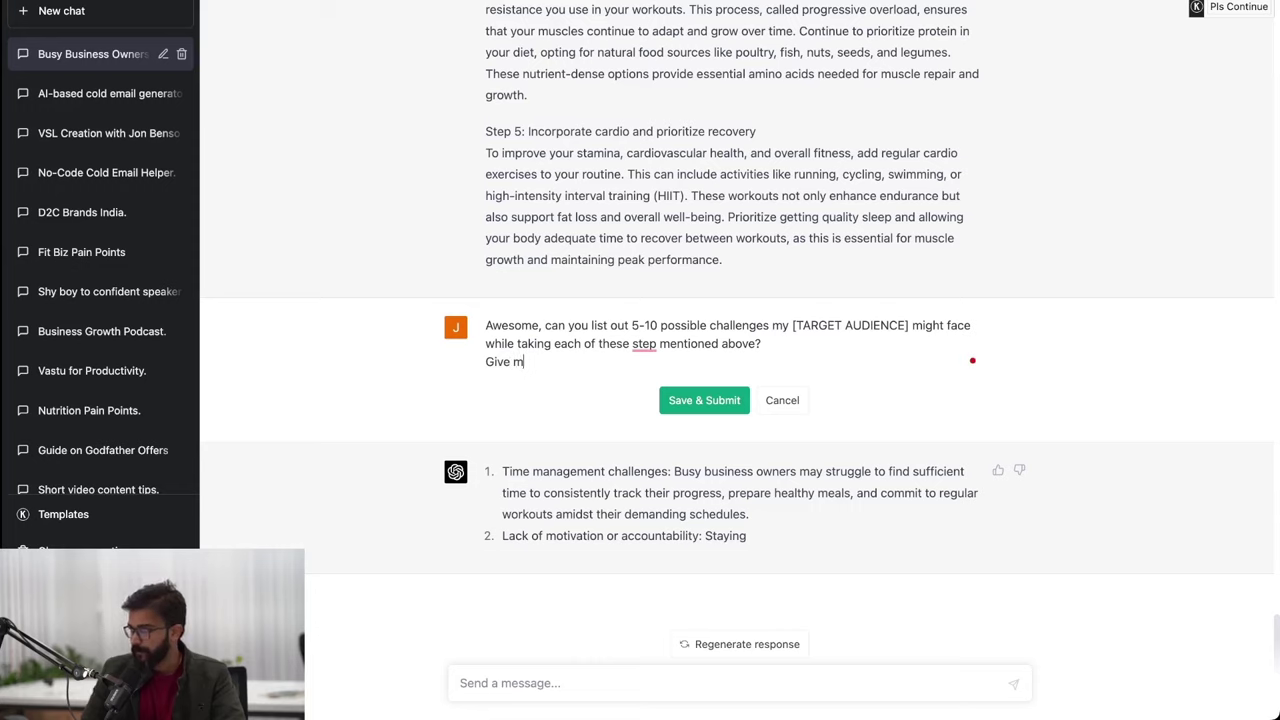
{"action": "type", "text": "e the results in a"}
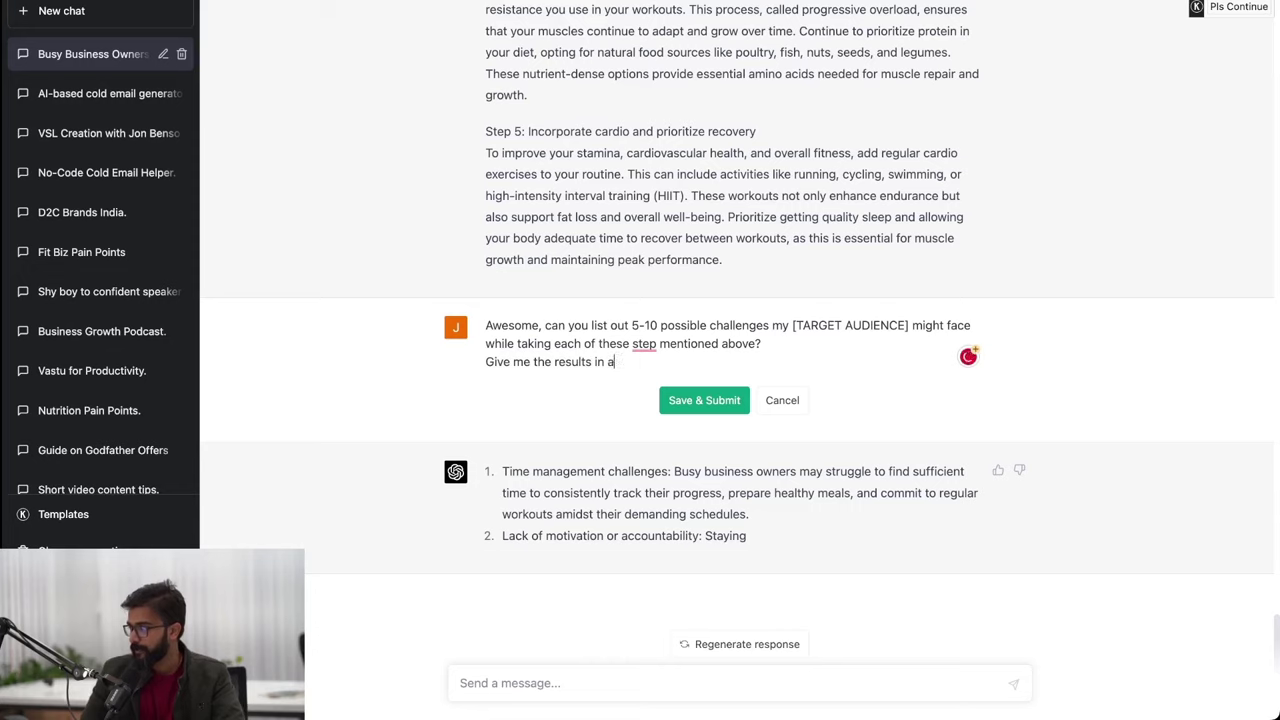
{"action": "type", "text": " markdown t"}
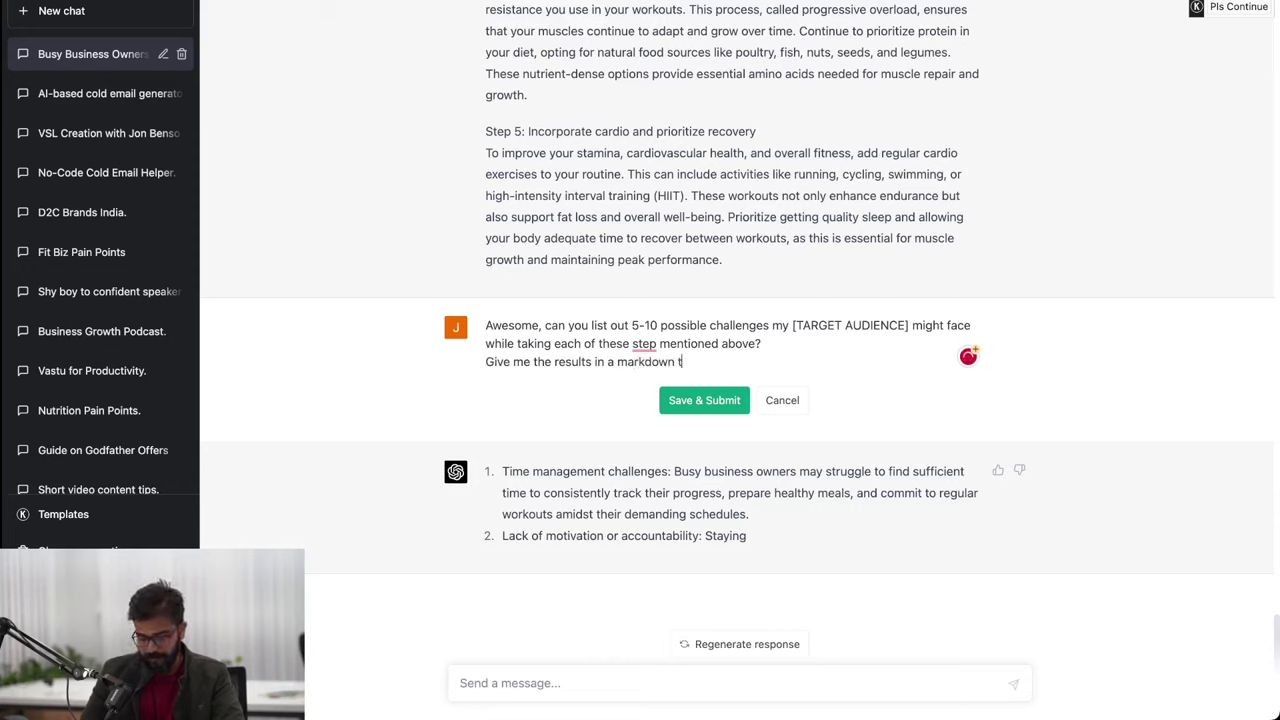
{"action": "type", "text": "abular format"}
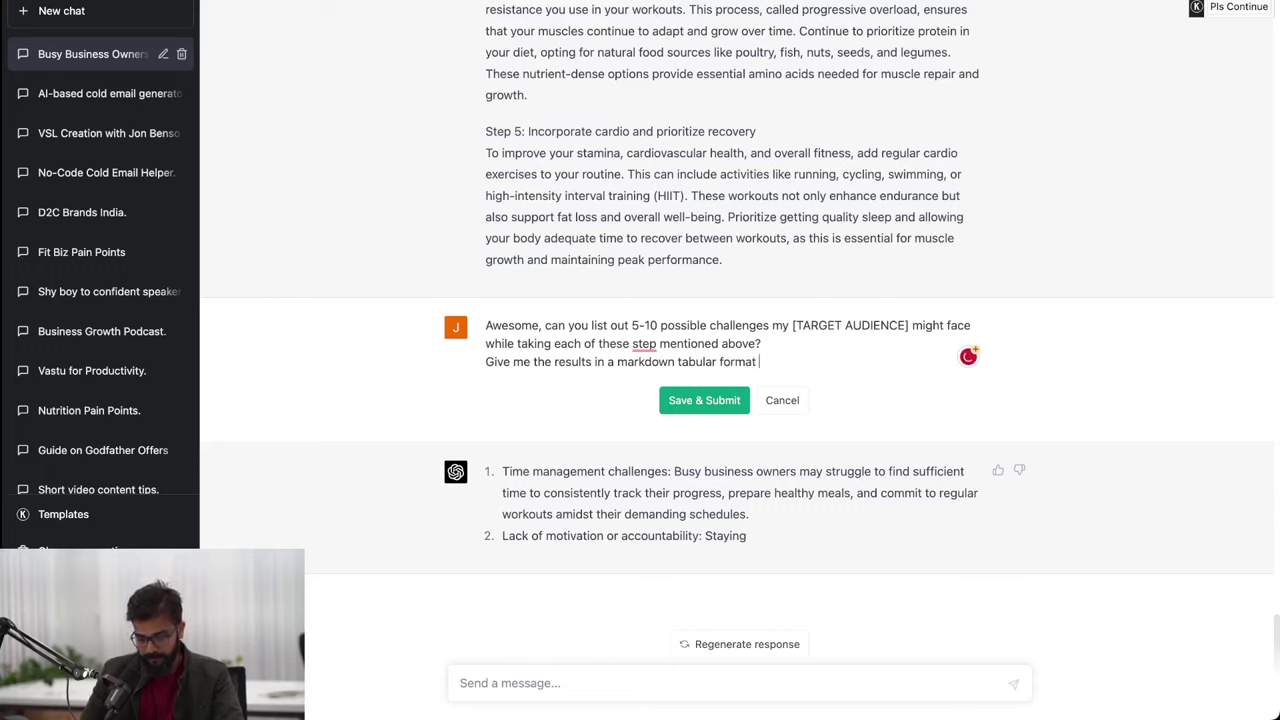
{"action": "type", "text": " where you "}
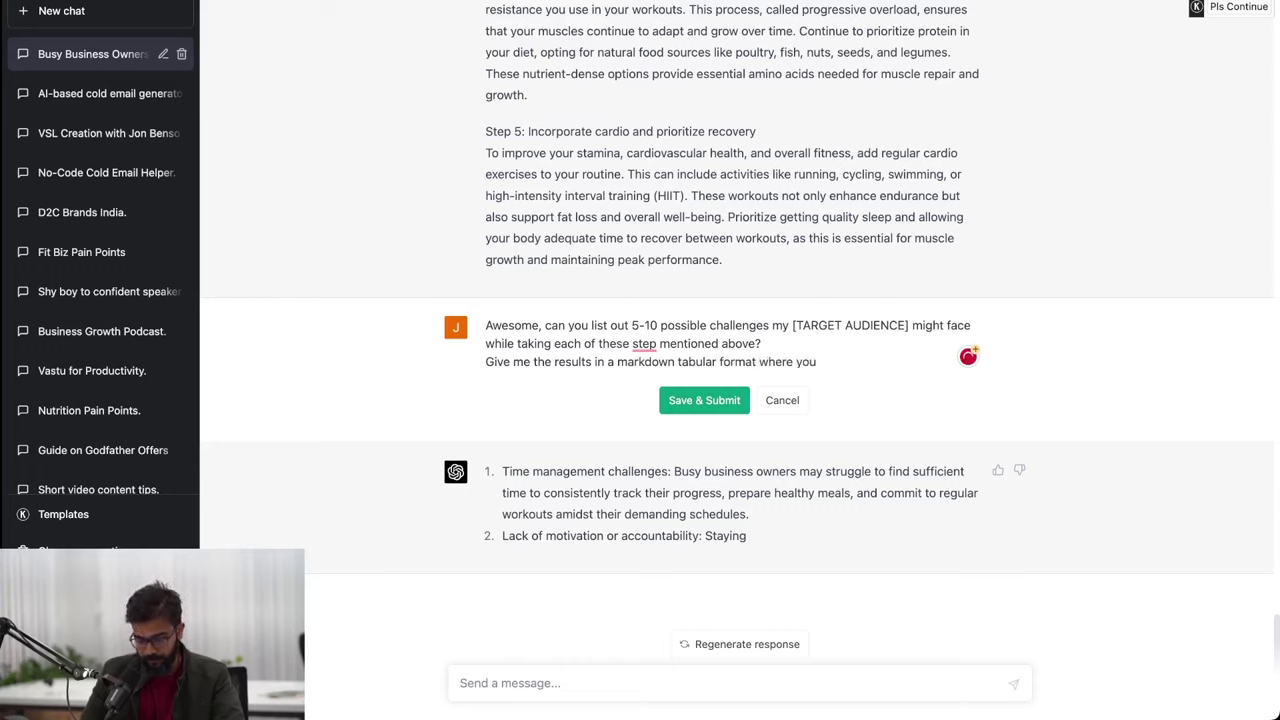
{"action": "type", "text": "write the challenges a"}
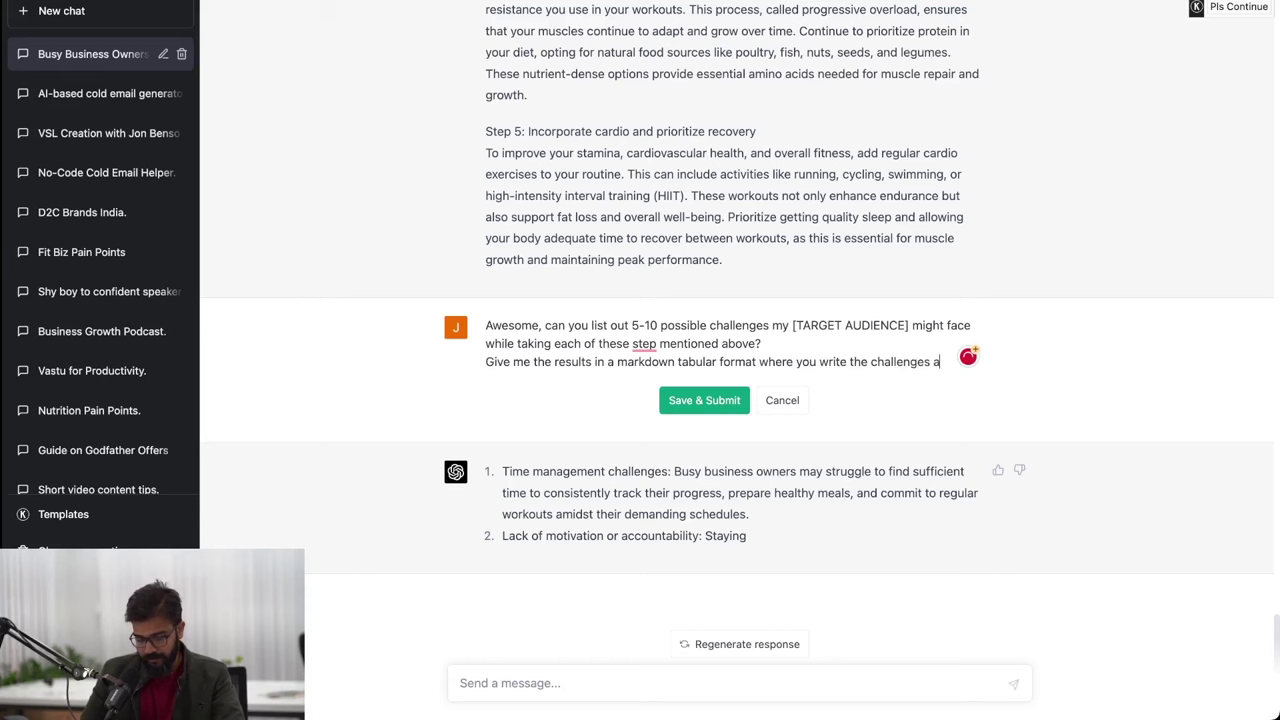
{"action": "type", "text": "dh"}
{"action": "key", "text": "BackSpace"}
{"action": "type", "text": "jacent ti"}
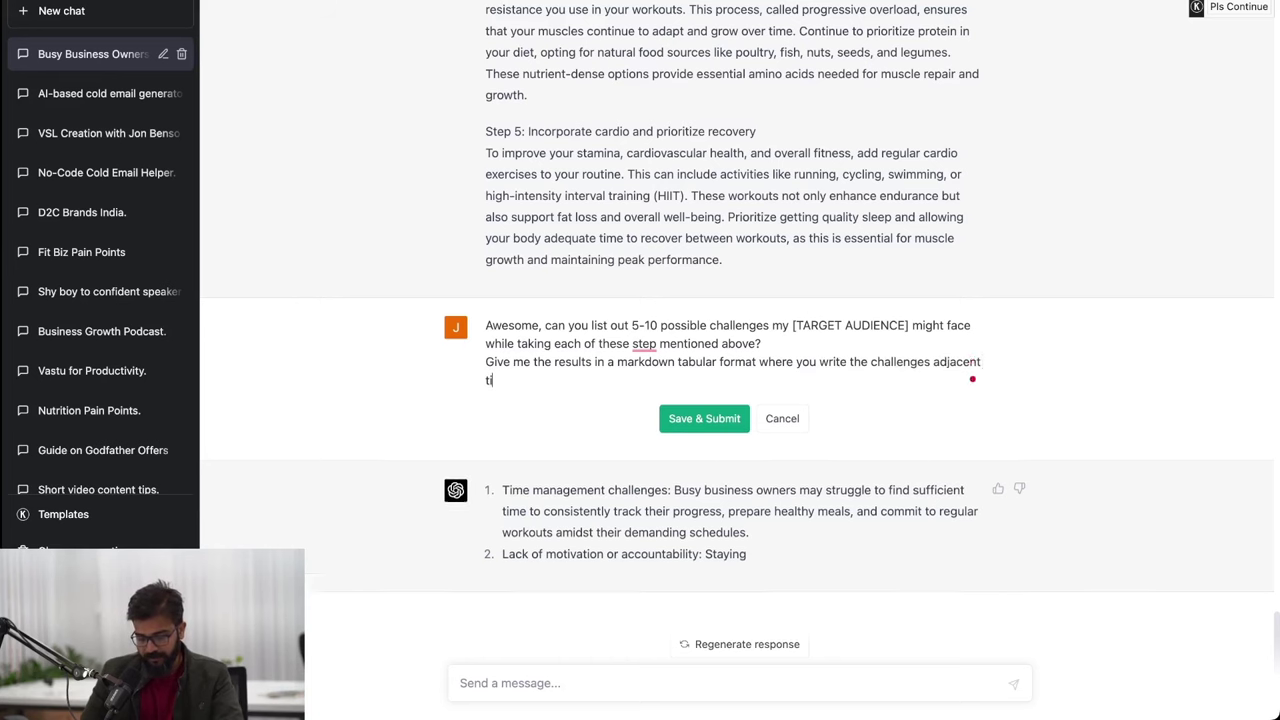
{"action": "type", "text": " each step"}
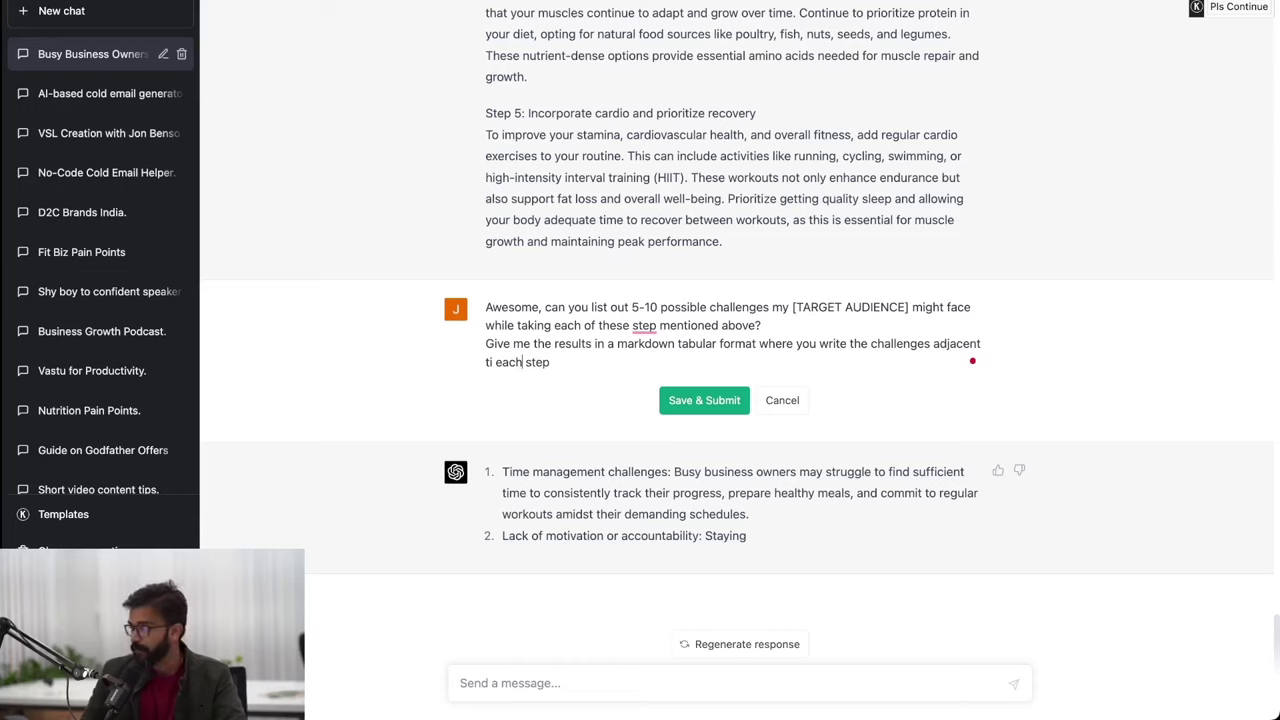
{"action": "type", "text": "o"}
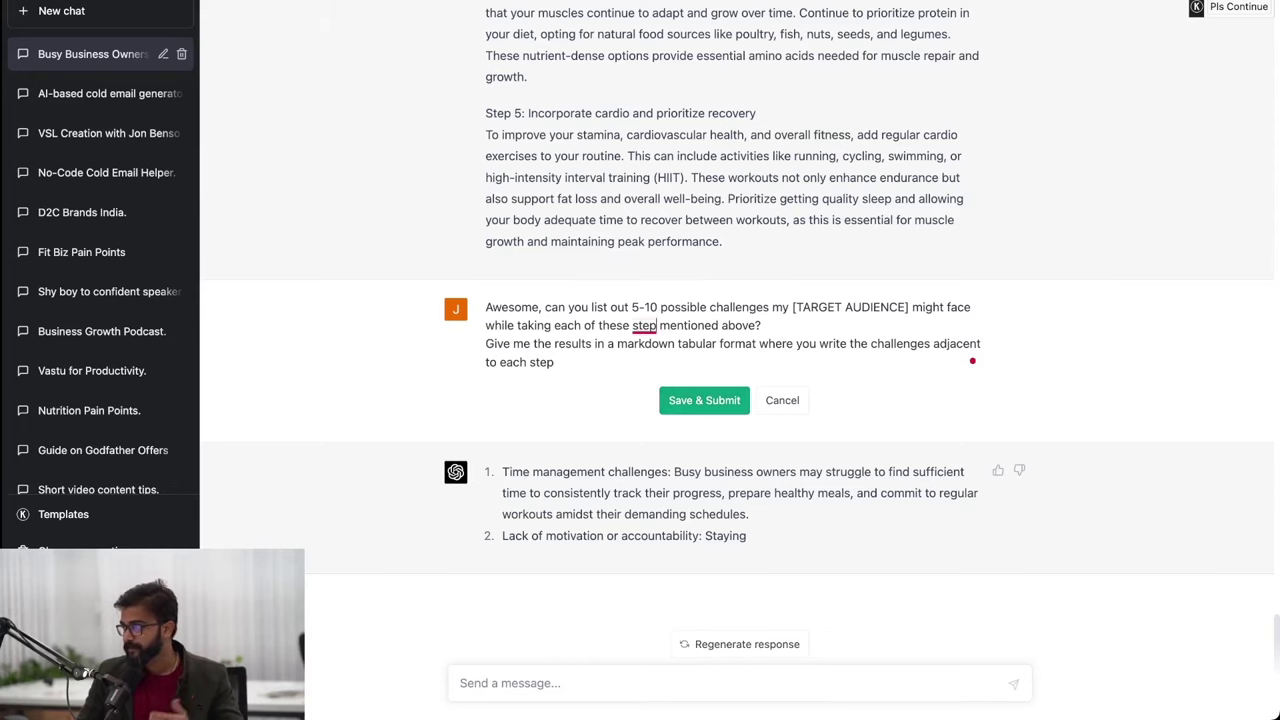
{"action": "mouse_move", "coordinate": [644, 325]}
{"action": "left_click", "coordinate": [649, 367]}
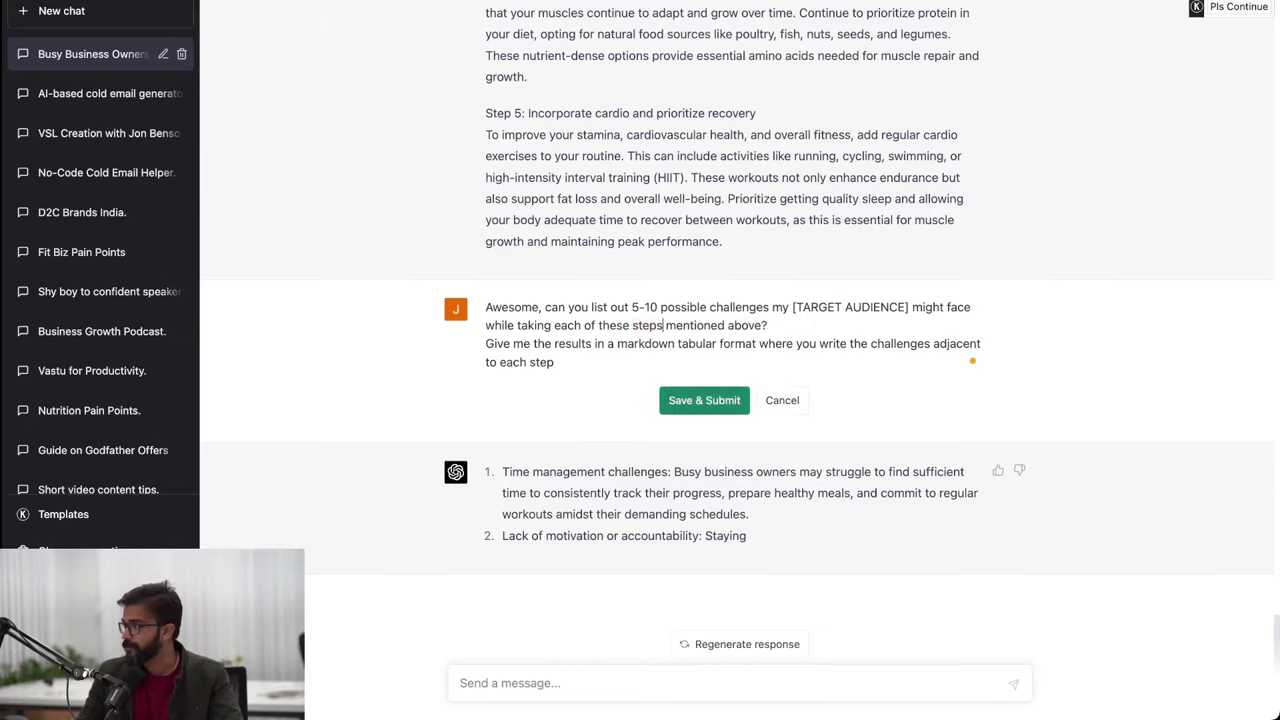
Resubmit the edited question, then draft 'Can you give me 5 challenges in each of these steps'.
{"action": "left_click", "coordinate": [704, 400]}
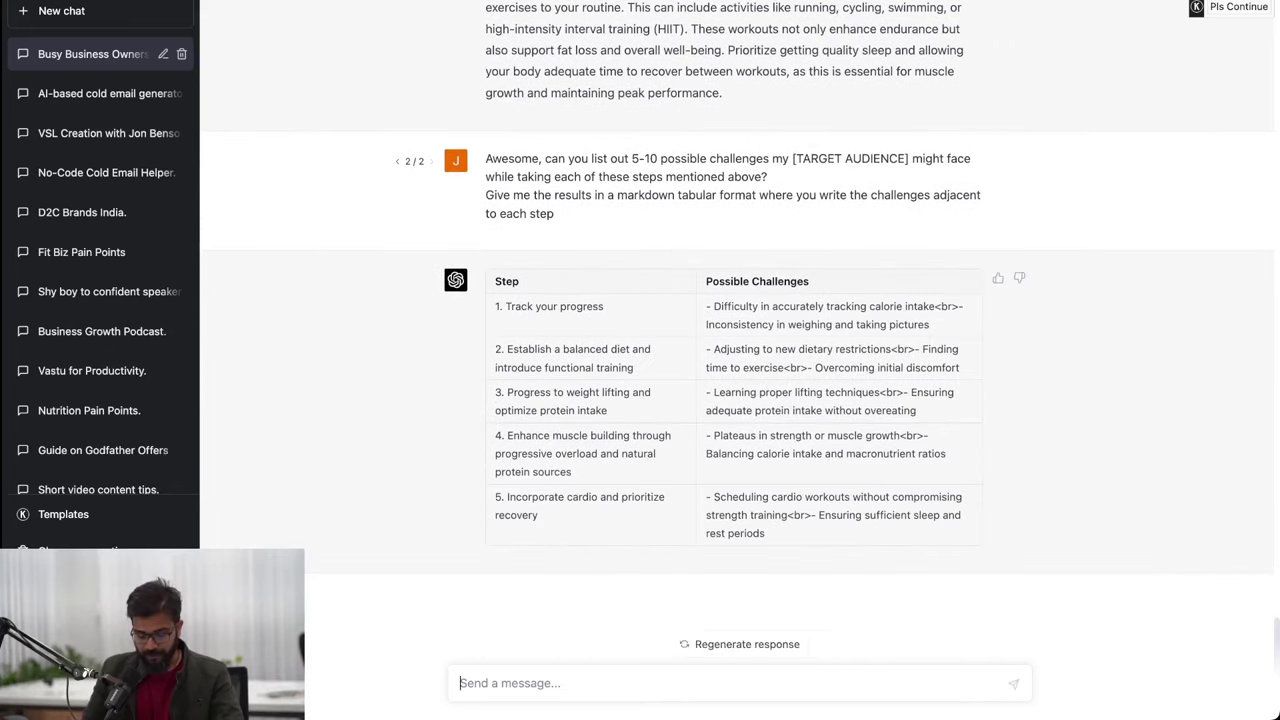
{"action": "type", "text": "Can you"}
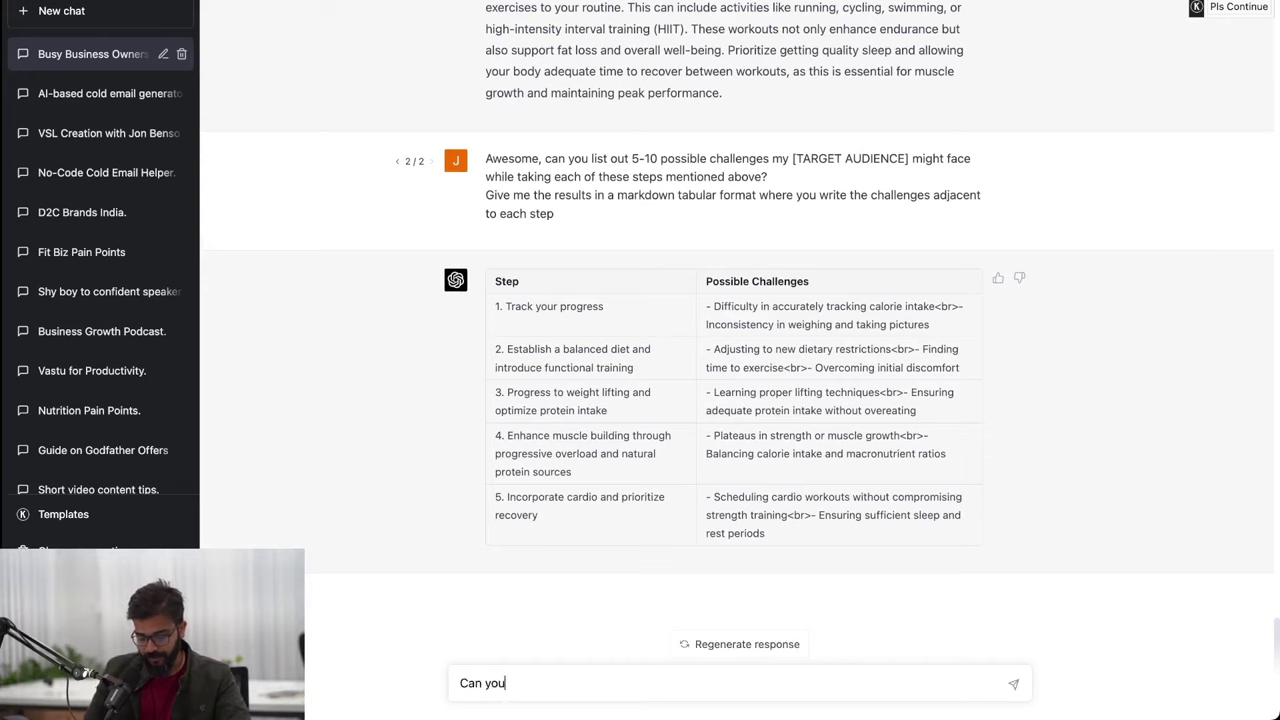
{"action": "type", "text": " give me 5 ch"}
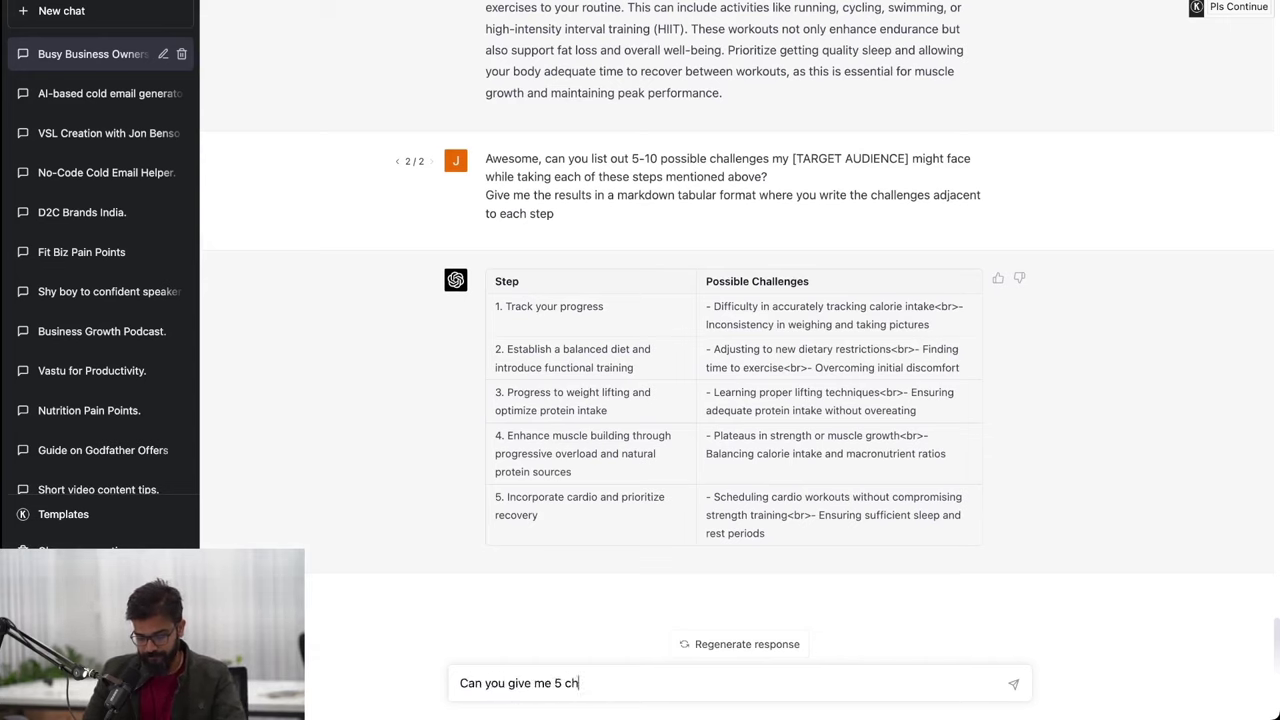
{"action": "type", "text": "allenges in each o"}
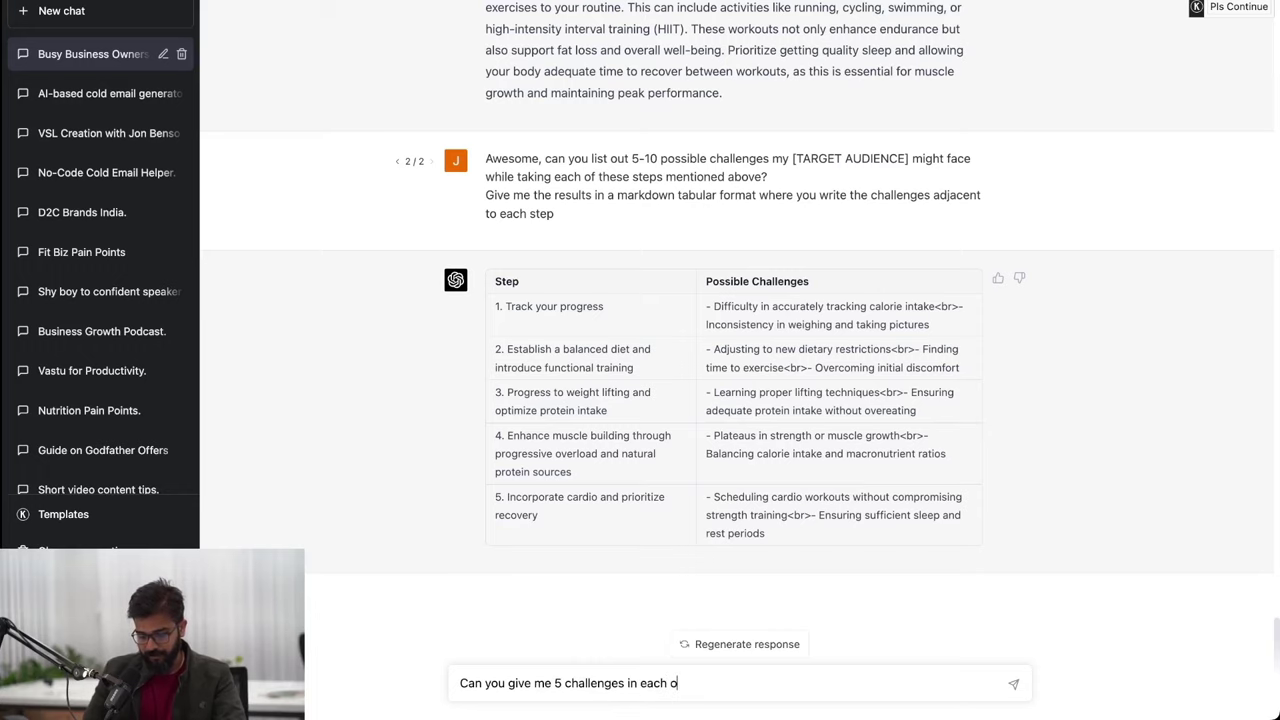
{"action": "type", "text": "f these"}
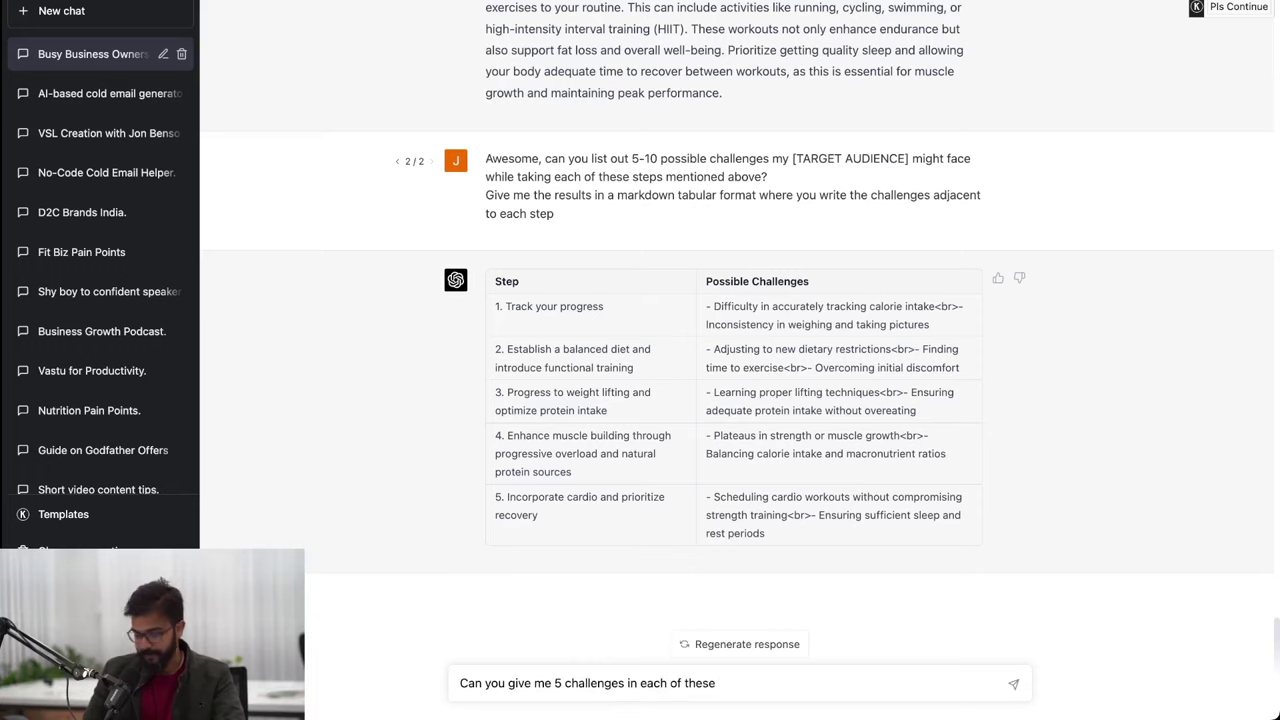
{"action": "type", "text": " steps"}
Send the 5-challenges-per-step request and scroll through the resulting challenges table.
{"action": "key", "text": "Return"}
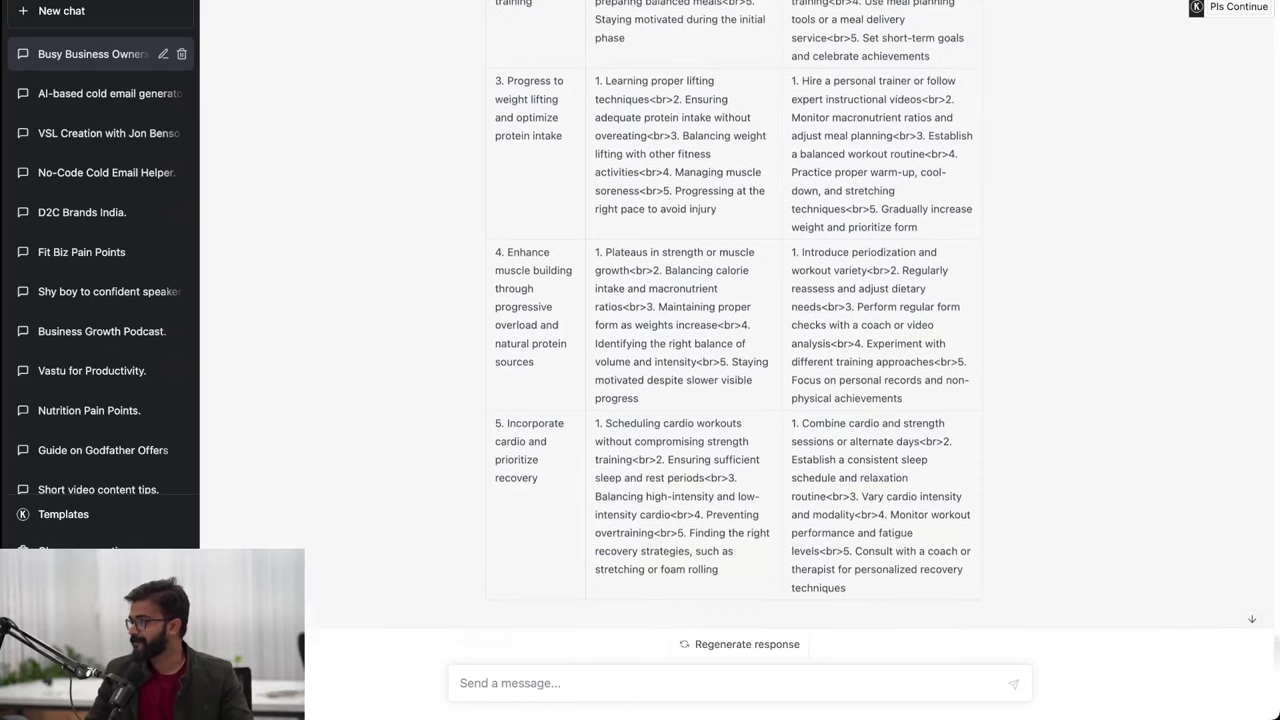
{"action": "scroll", "coordinate": [740, 350], "scroll_direction": "up", "scroll_amount": 4}
{"action": "scroll", "coordinate": [740, 350], "scroll_direction": "down", "scroll_amount": 3}
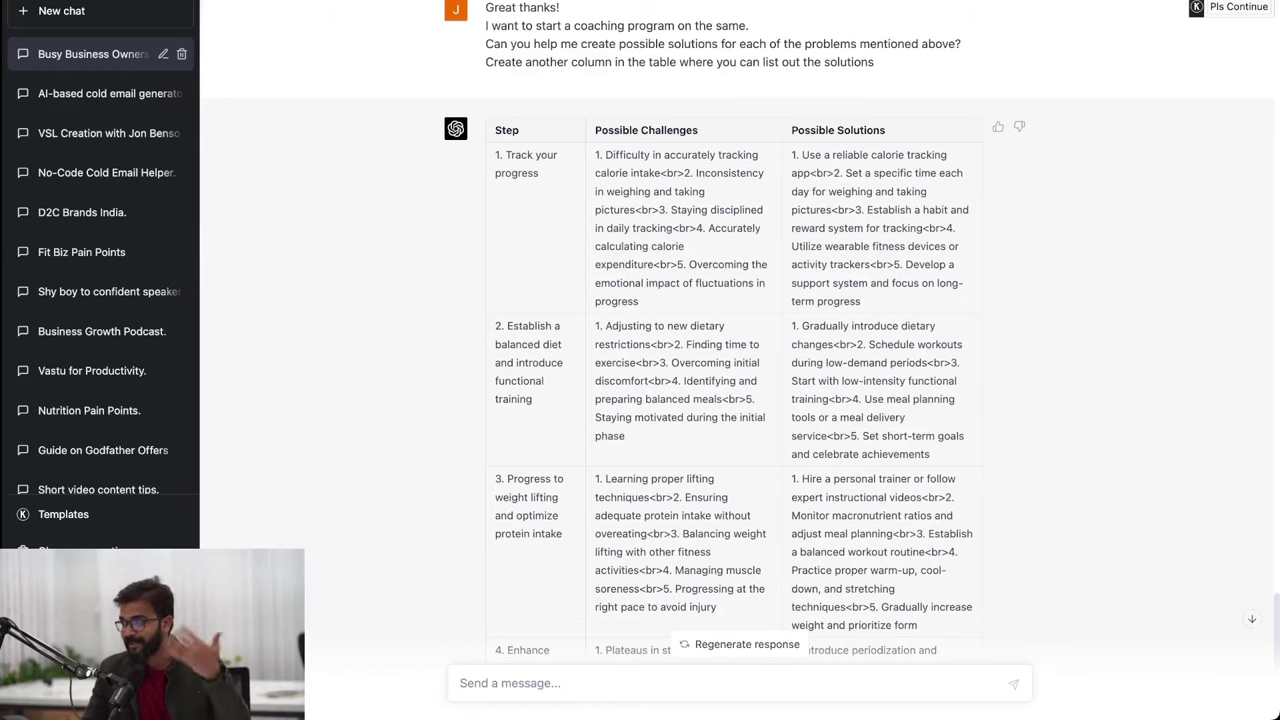
{"action": "scroll", "coordinate": [740, 350], "scroll_direction": "down", "scroll_amount": 5}
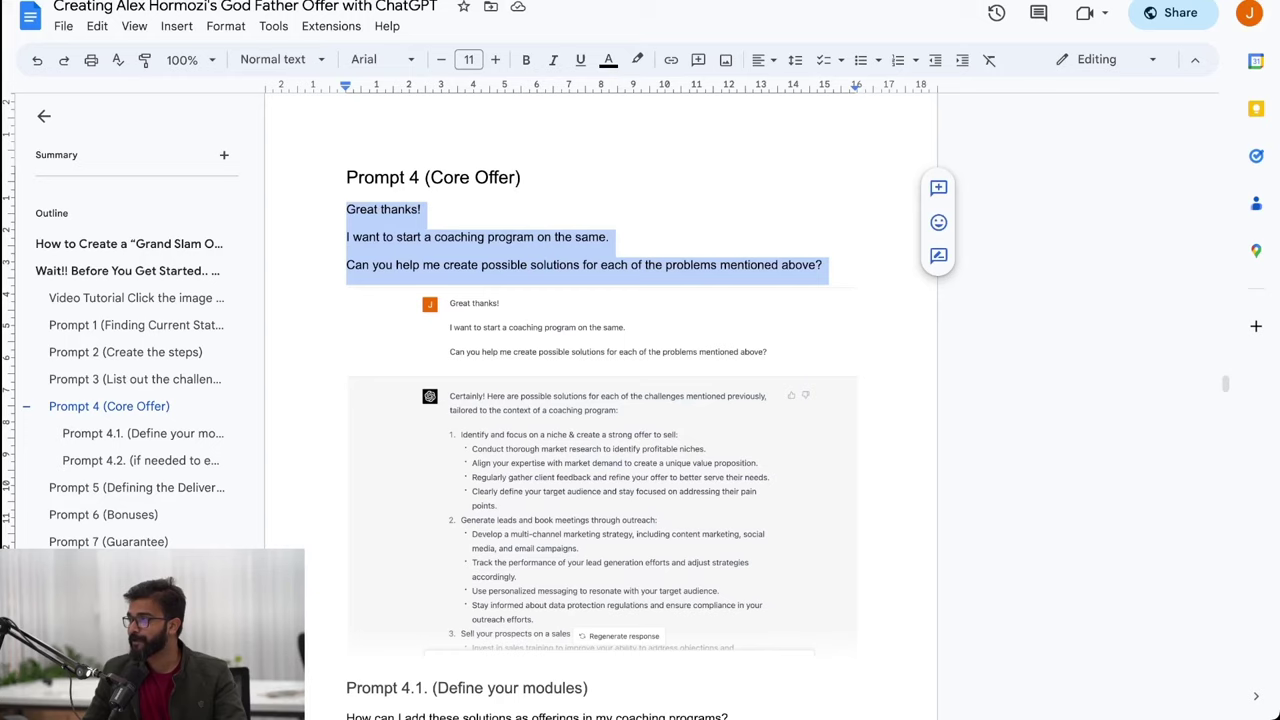
Select the guide's Prompt 4.1 question about adding the solutions as coaching offerings.
{"action": "scroll", "coordinate": [600, 400], "scroll_direction": "down", "scroll_amount": 4}
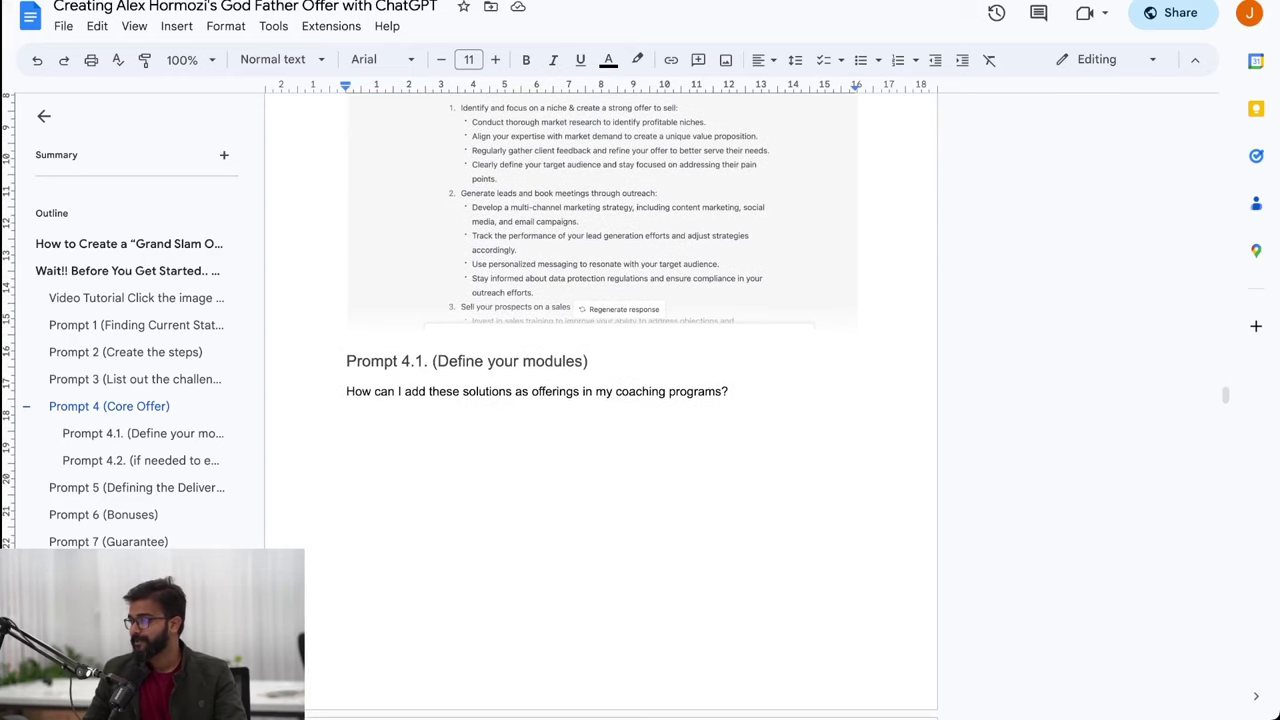
{"action": "left_click_drag", "start_coordinate": [346, 391], "coordinate": [734, 391]}
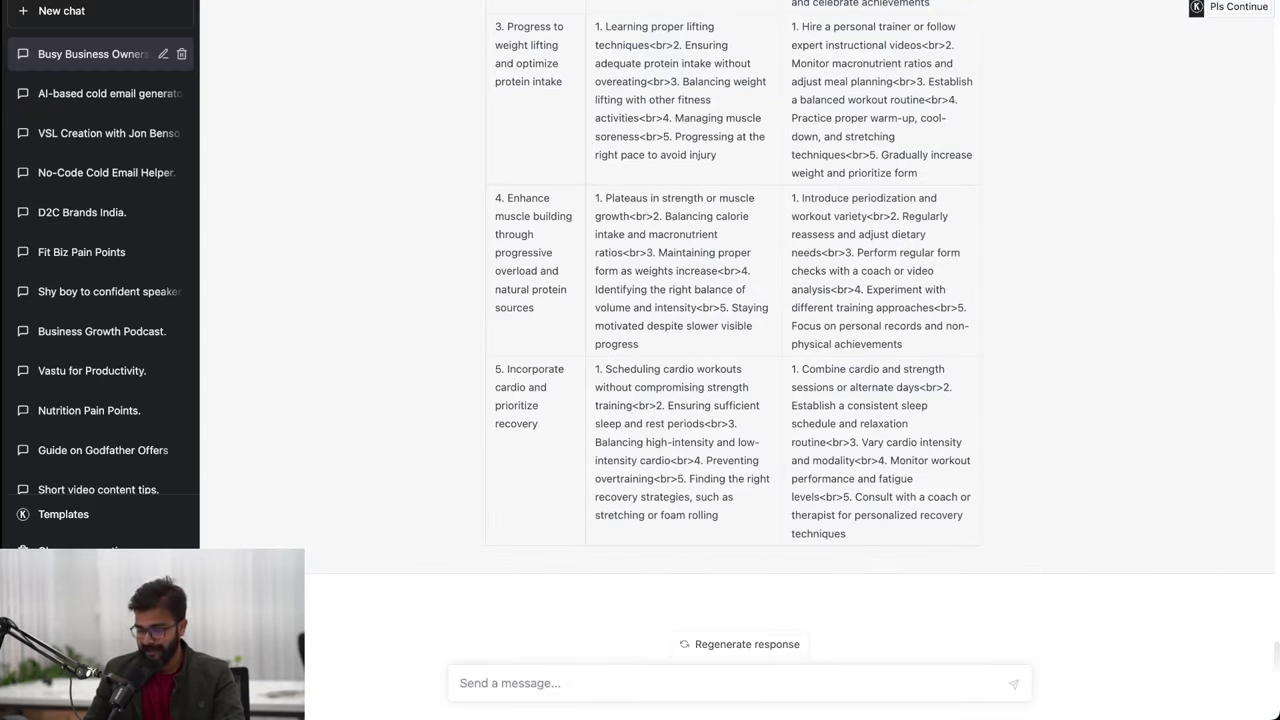
Ask the coaching-offerings question and review the eight offerings, from nutrition plans to periodization.
{"action": "type", "text": "How can I add these solutions as offerings in my coaching programs?"}
{"action": "key", "text": "Return"}
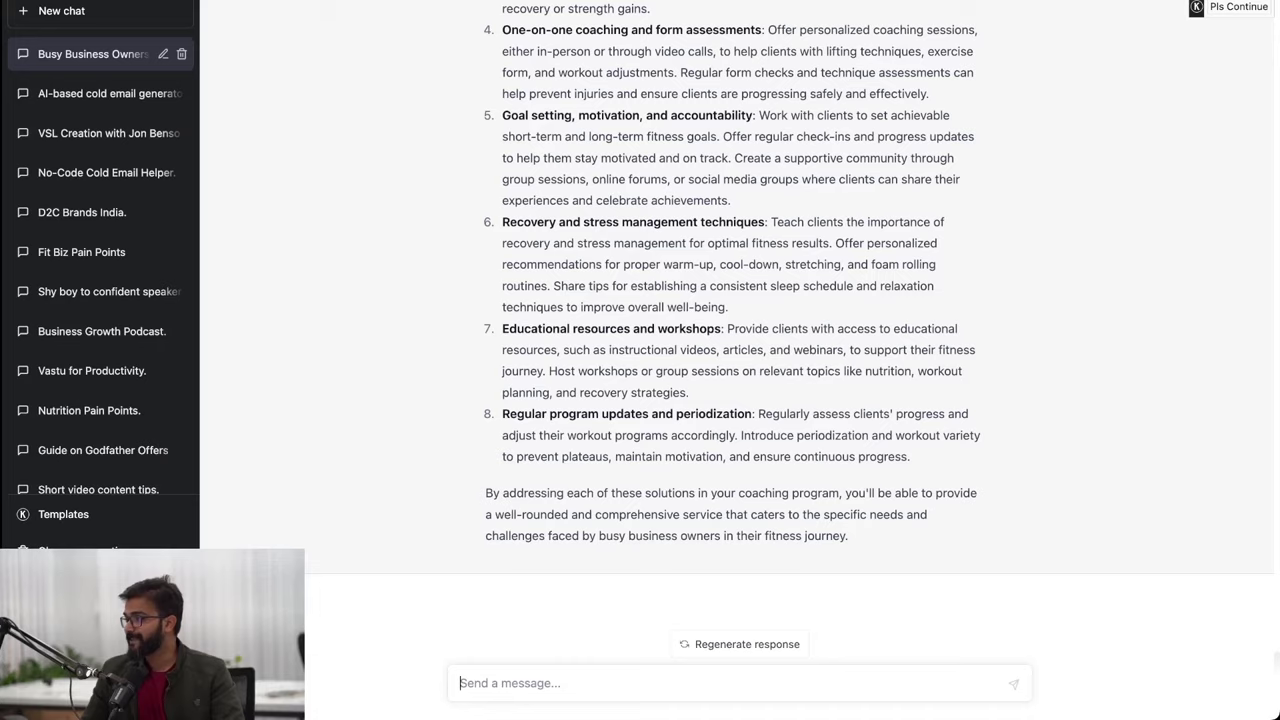
{"action": "scroll", "coordinate": [740, 350], "scroll_direction": "up", "scroll_amount": 5}
{"action": "scroll", "coordinate": [740, 350], "scroll_direction": "down", "scroll_amount": 4}
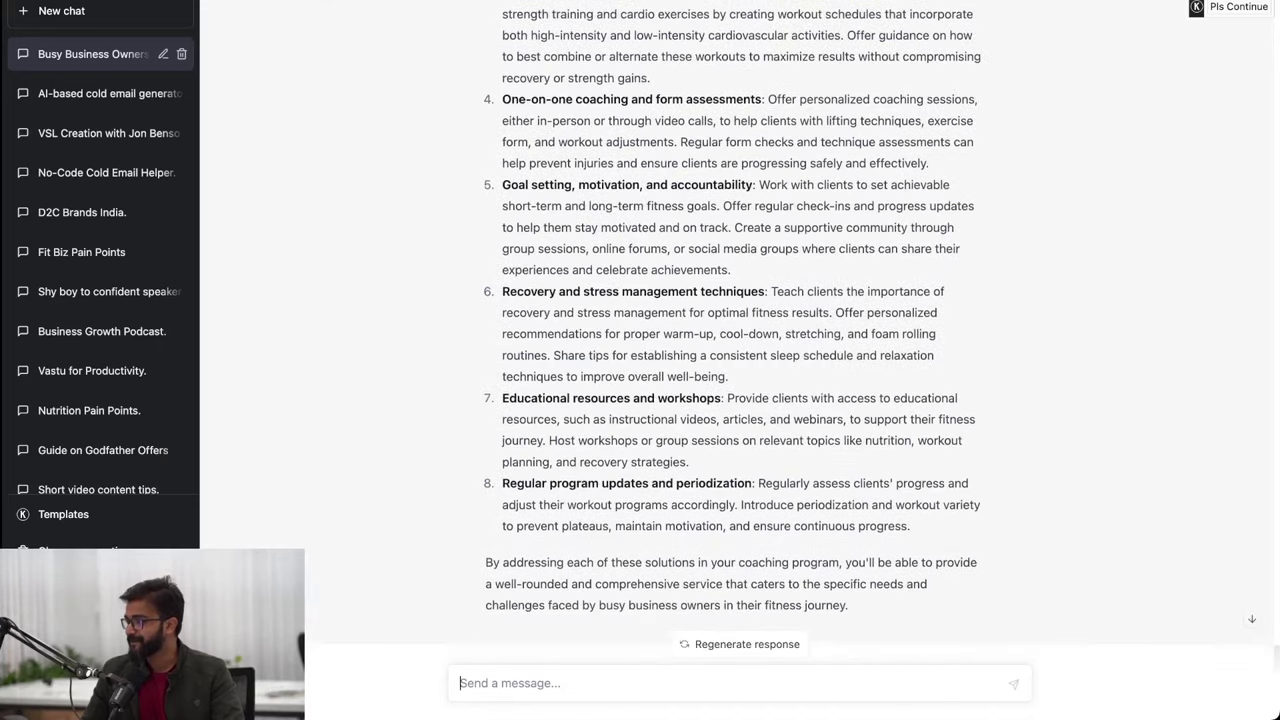
{"action": "scroll", "coordinate": [740, 350], "scroll_direction": "up", "scroll_amount": 5}
{"action": "scroll", "coordinate": [740, 350], "scroll_direction": "down", "scroll_amount": 6}
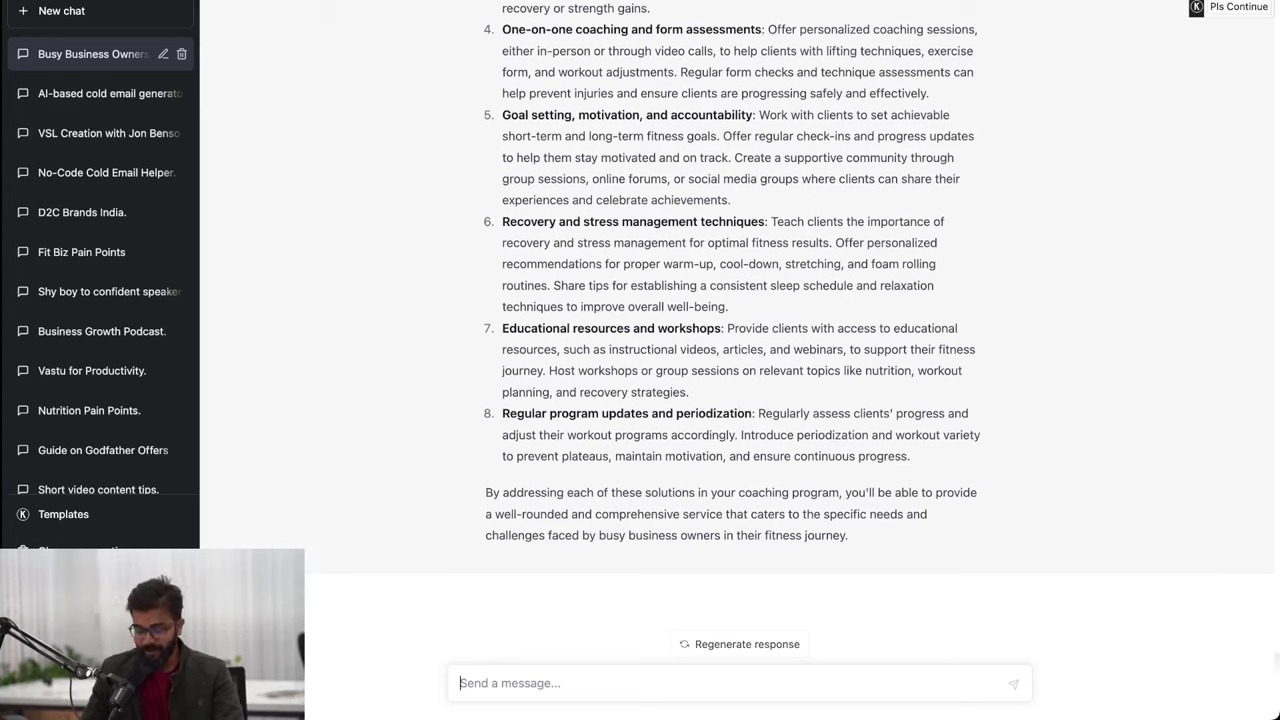
Request a module-by-module course outline with lessons and low-cost ways to maximize value.
{"action": "type", "text": "I want to build a course where I can automate the value delivery  Give me a course outline with each step as a module and the lessons should solve each of the challenges that my target customer is facing"}
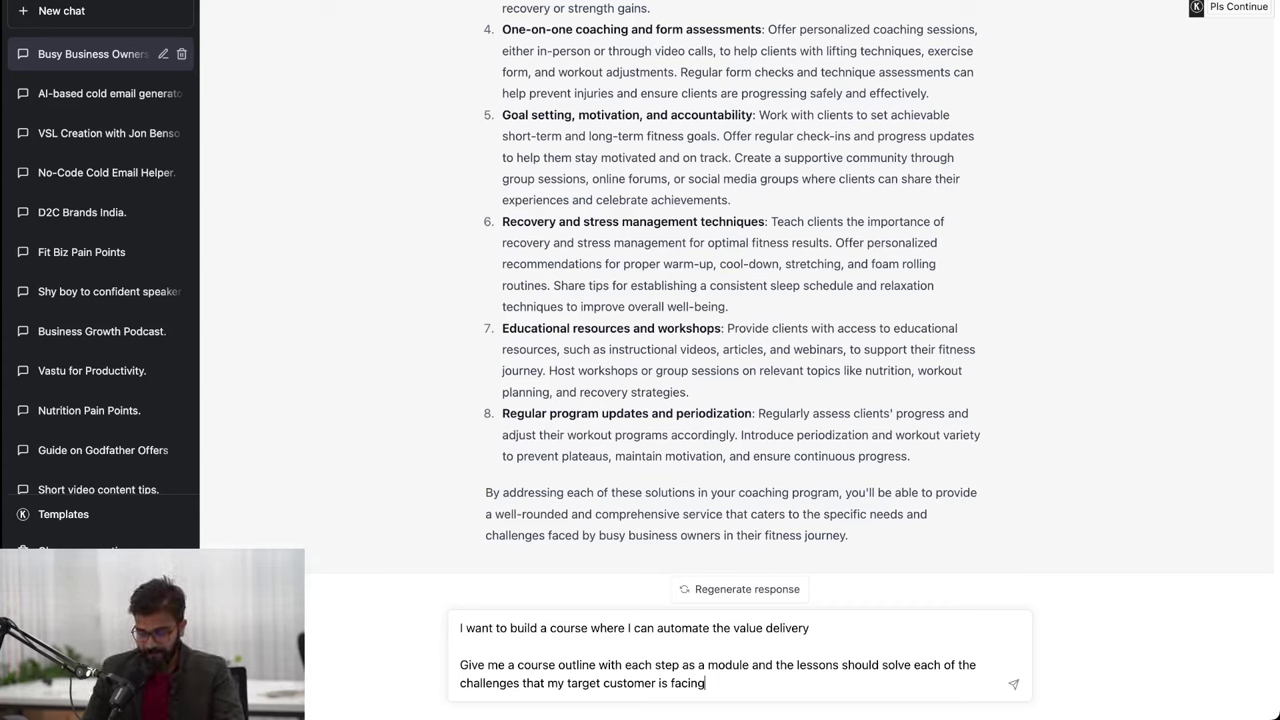
{"action": "key", "text": "shift+Return"}
{"action": "key", "text": "shift+Return"}
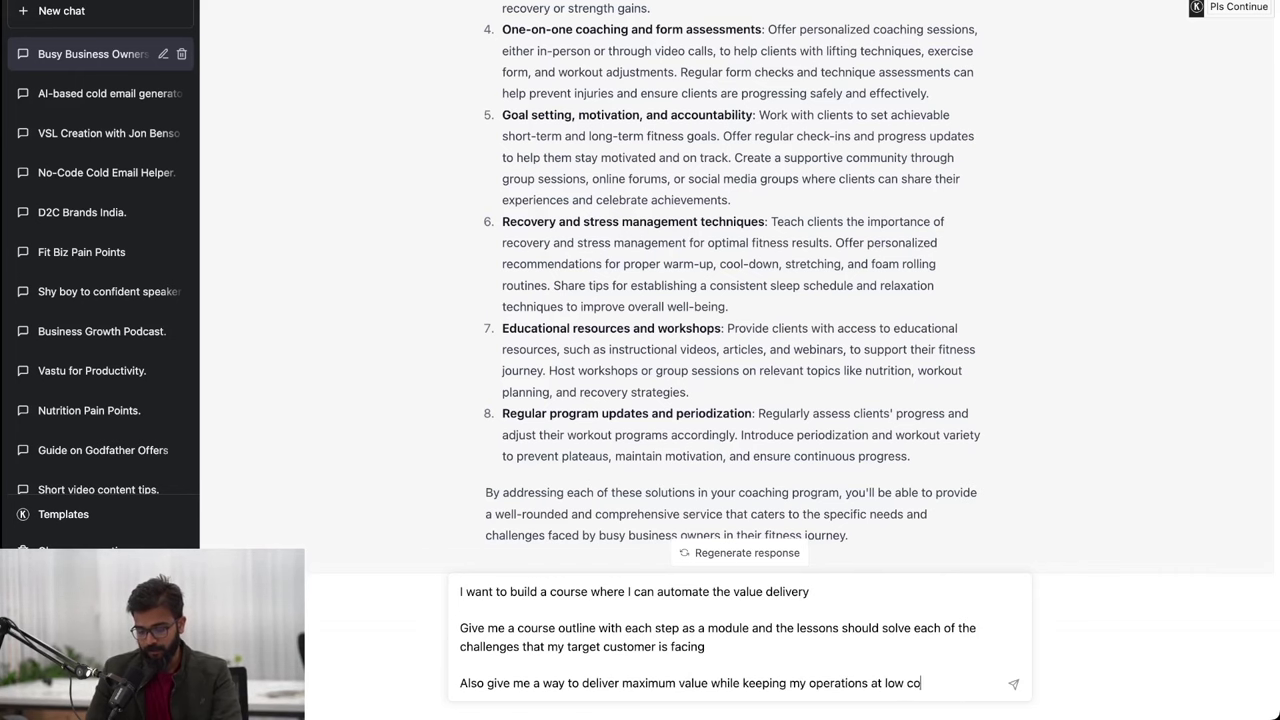
{"action": "key", "text": "Return"}
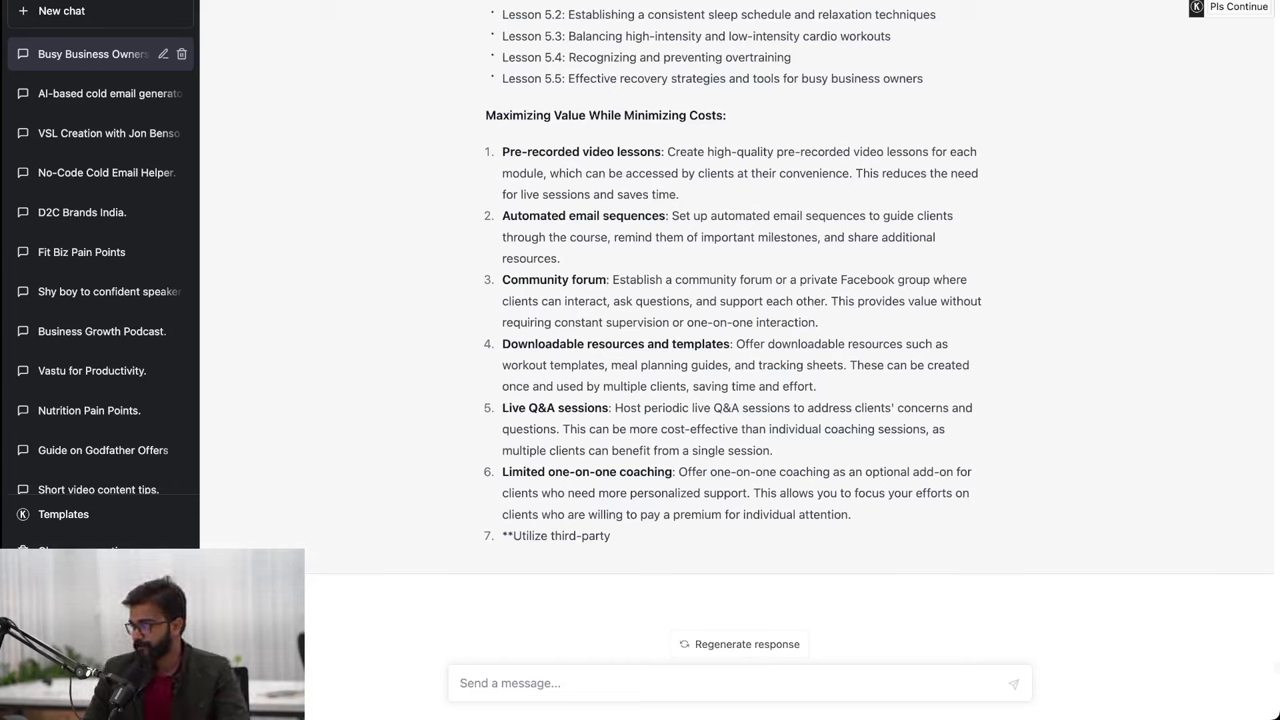
Ask ChatGPT to continue, completing items 7 to 10 and the closing summary.
{"action": "type", "text": "continue"}
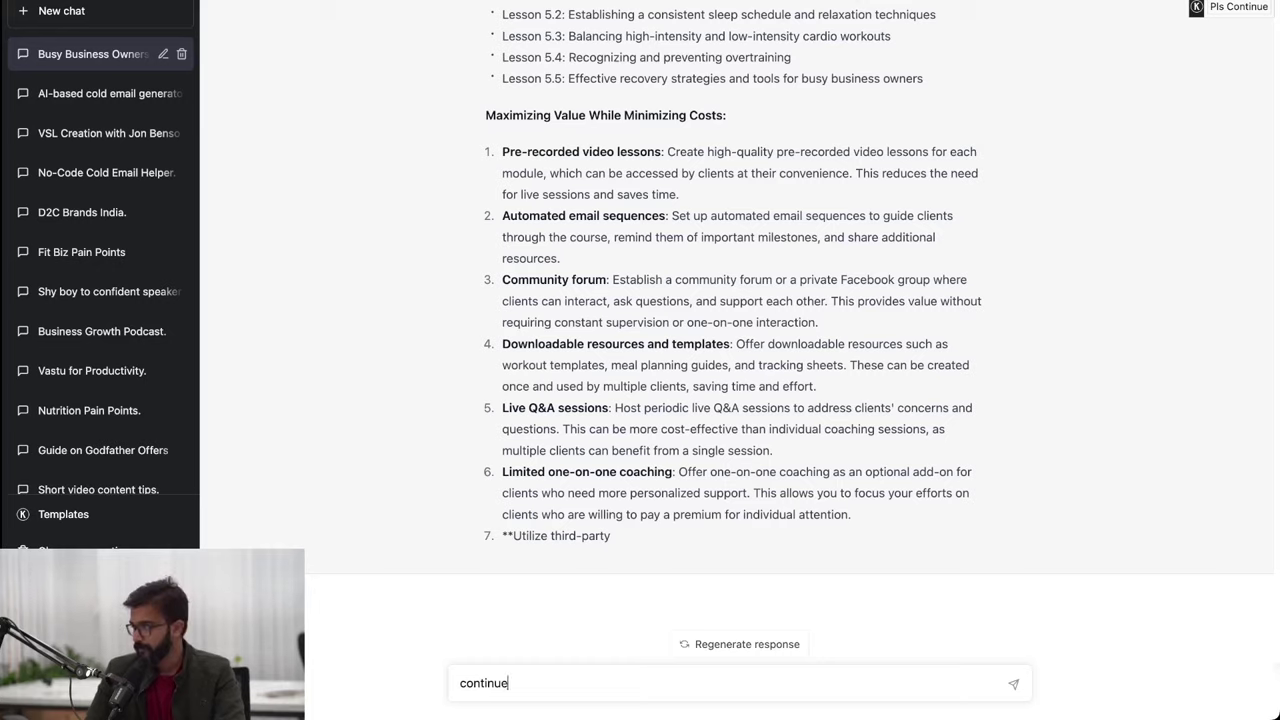
{"action": "key", "text": "Return"}
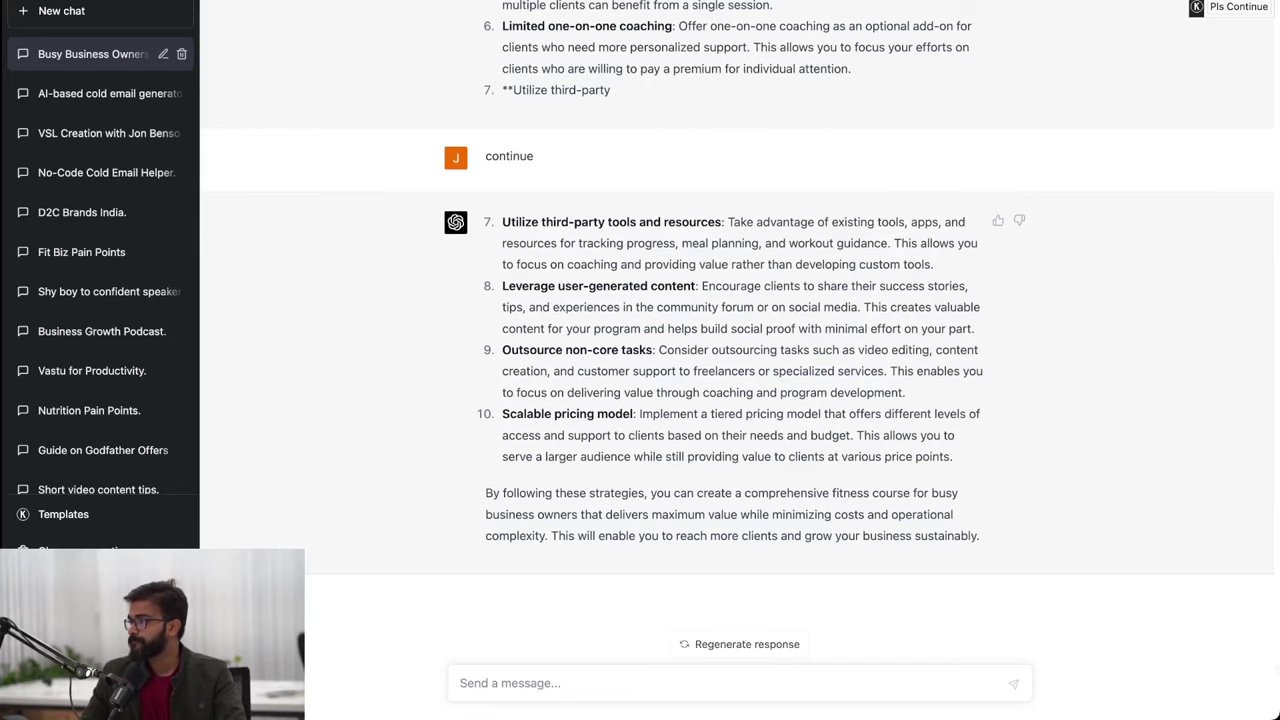
{"action": "scroll", "coordinate": [740, 360], "scroll_direction": "up", "scroll_amount": 5}
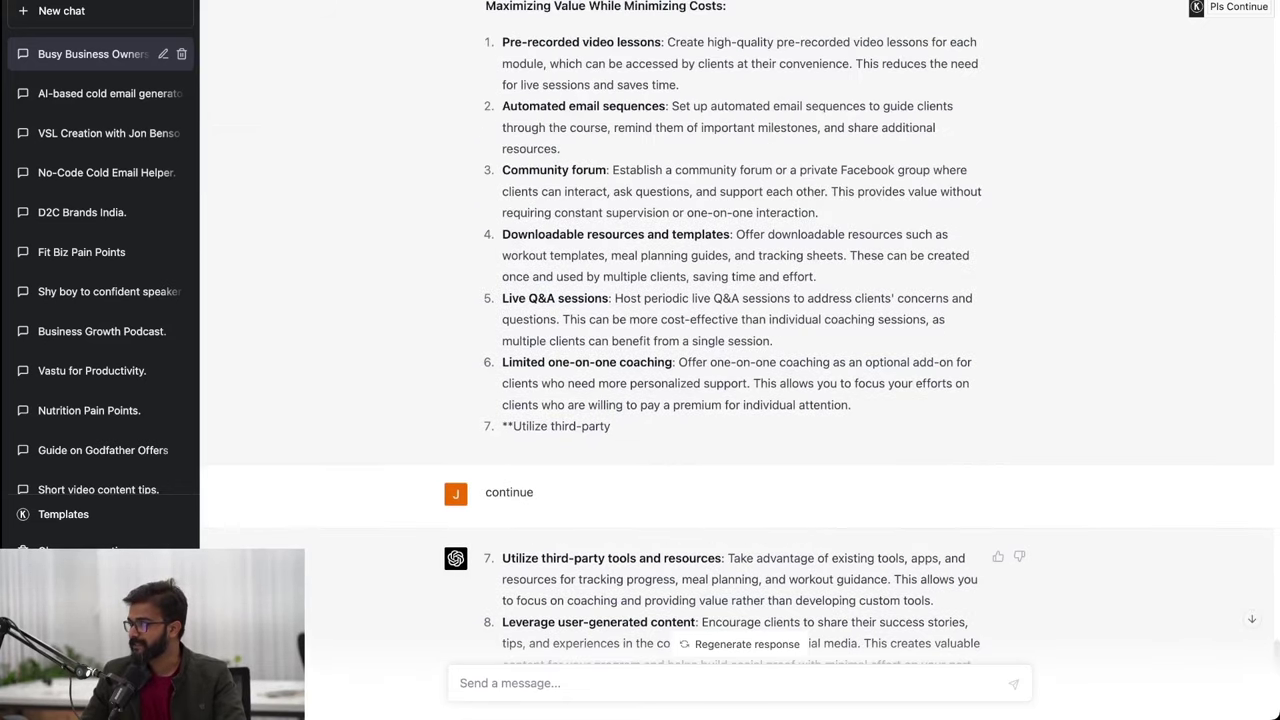
{"action": "scroll", "coordinate": [740, 360], "scroll_direction": "down", "scroll_amount": 5}
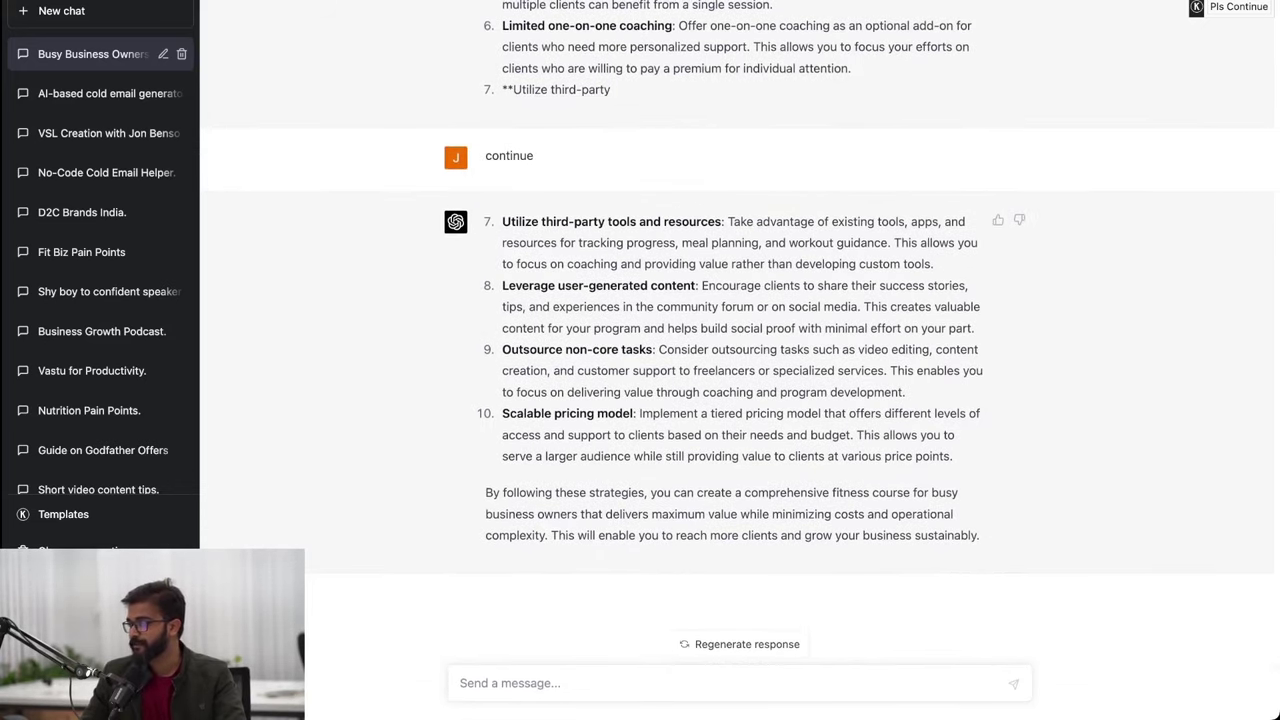
Send the 'How do I implement the following support…' question with its seven-item list and review the reply.
{"action": "key", "text": "super+v"}
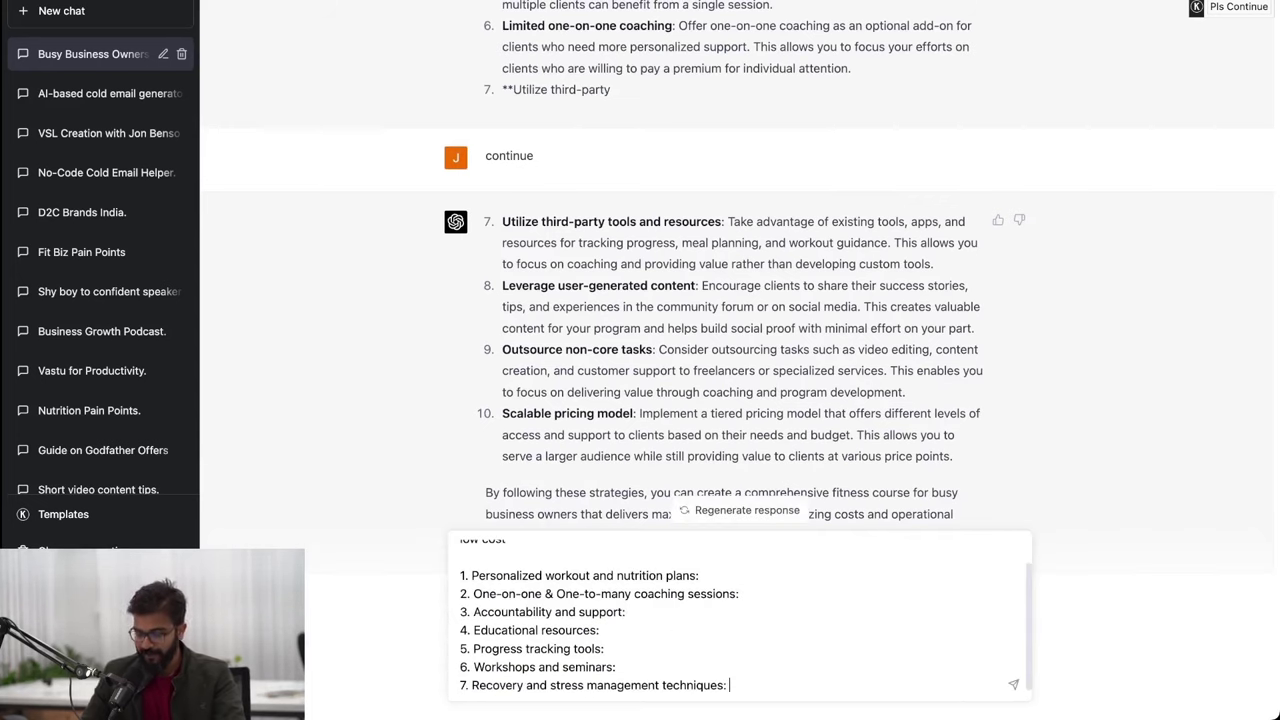
{"action": "scroll", "coordinate": [740, 615], "scroll_direction": "up", "scroll_amount": 1}
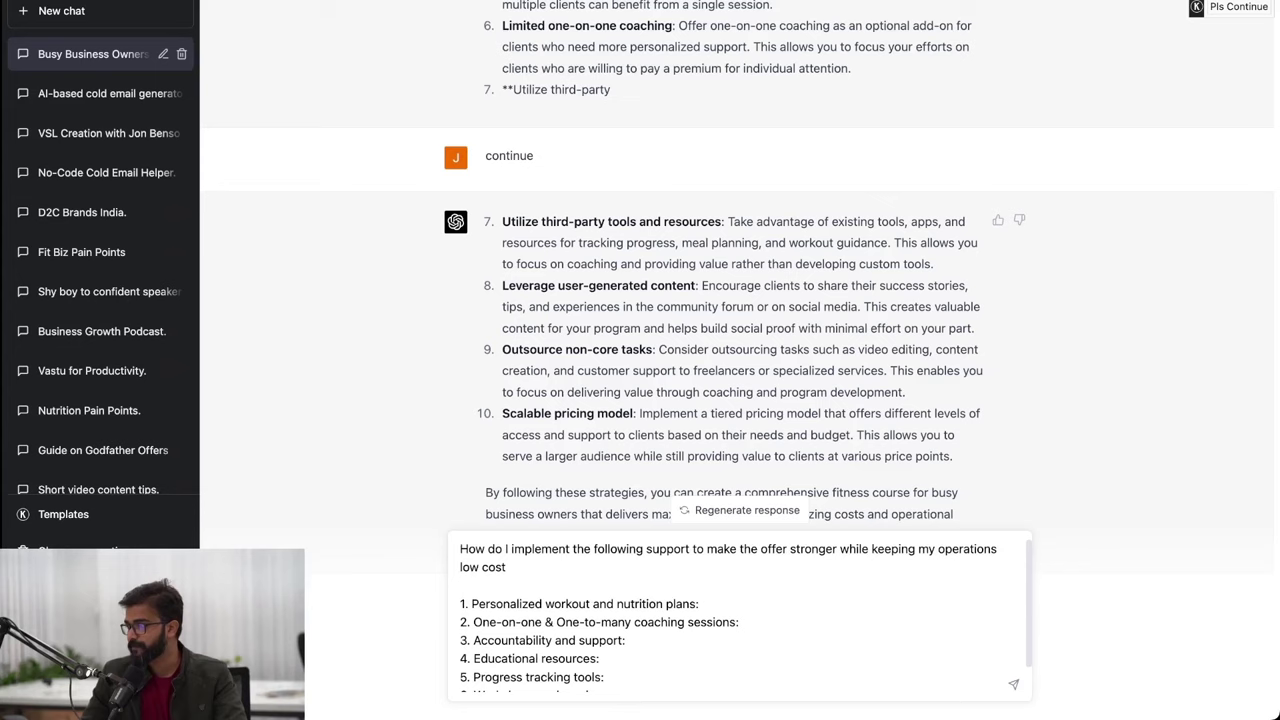
{"action": "scroll", "coordinate": [740, 615], "scroll_direction": "down", "scroll_amount": 2}
{"action": "scroll", "coordinate": [740, 615], "scroll_direction": "up", "scroll_amount": 2}
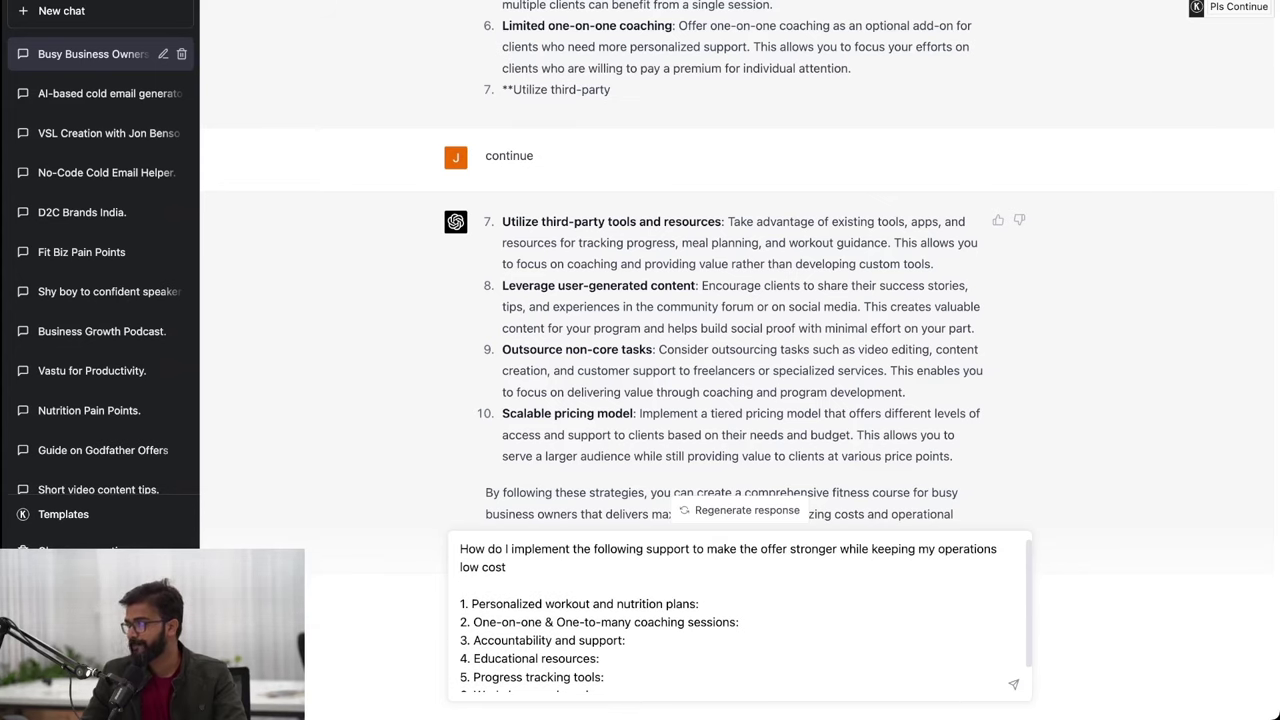
{"action": "scroll", "coordinate": [740, 615], "scroll_direction": "down", "scroll_amount": 2}
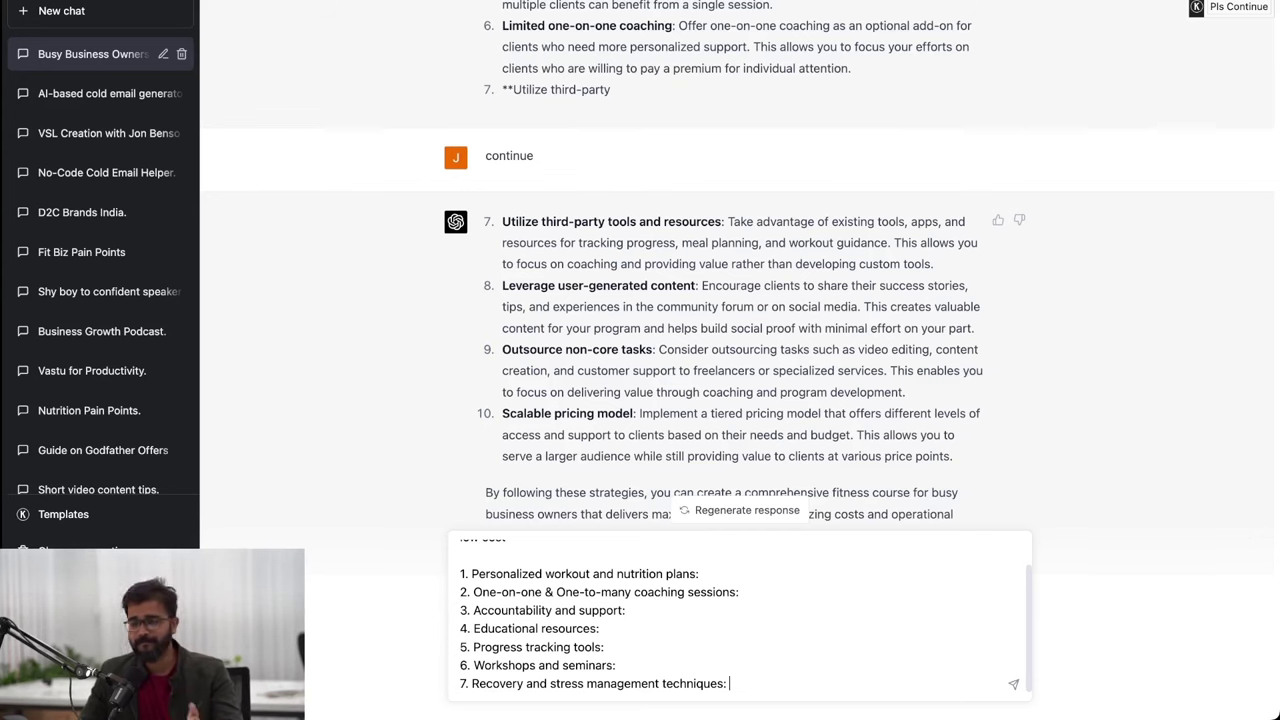
{"action": "key", "text": "Return"}
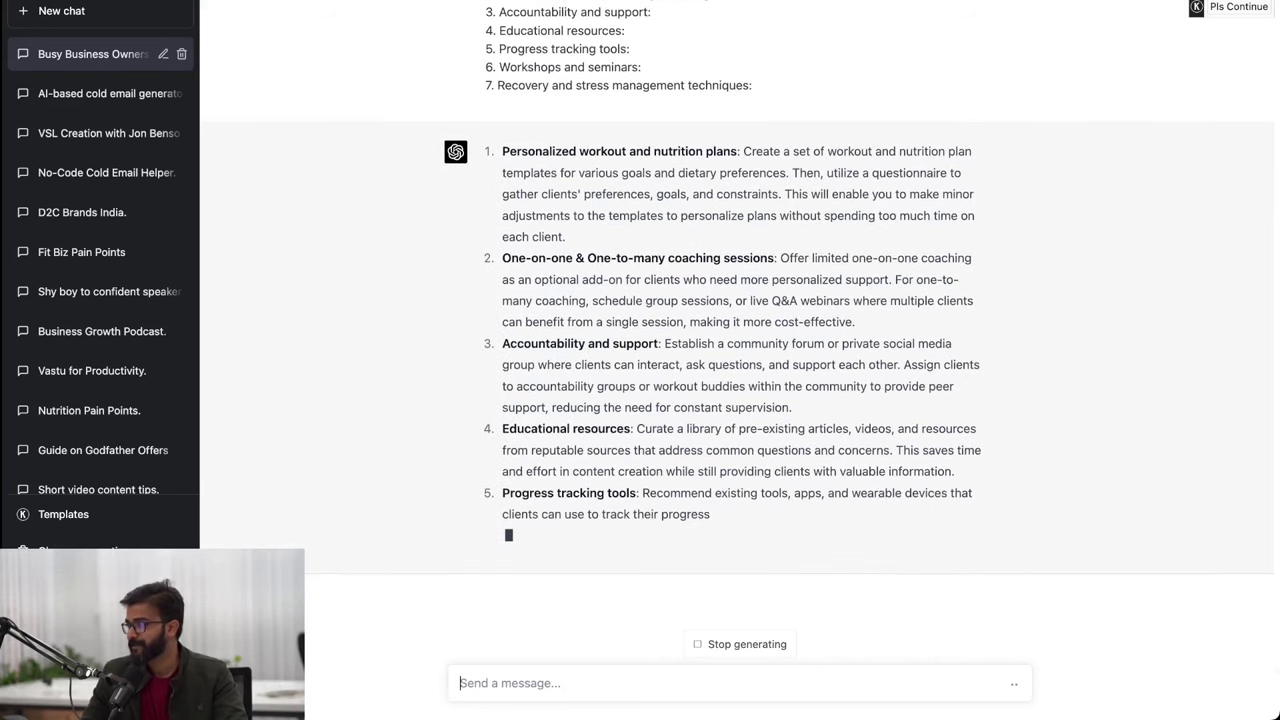
{"action": "scroll", "coordinate": [740, 330], "scroll_direction": "up", "scroll_amount": 2}
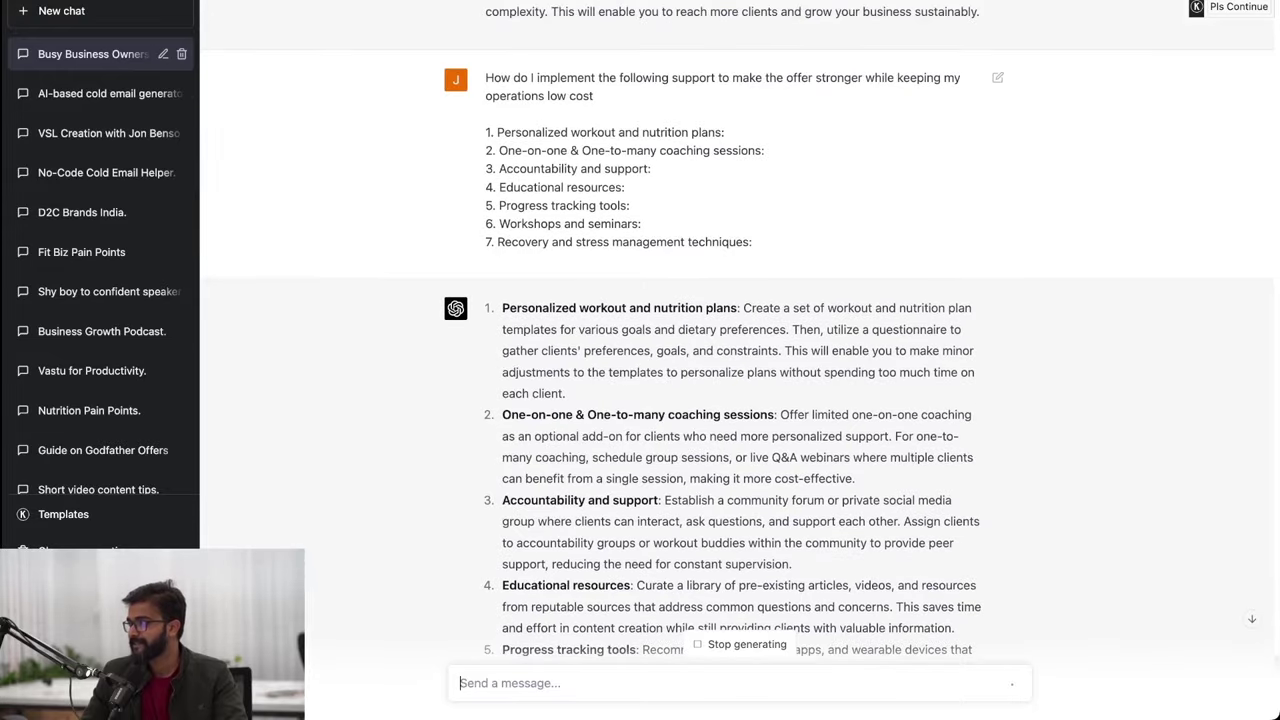
{"action": "scroll", "coordinate": [740, 400], "scroll_direction": "down", "scroll_amount": 3}
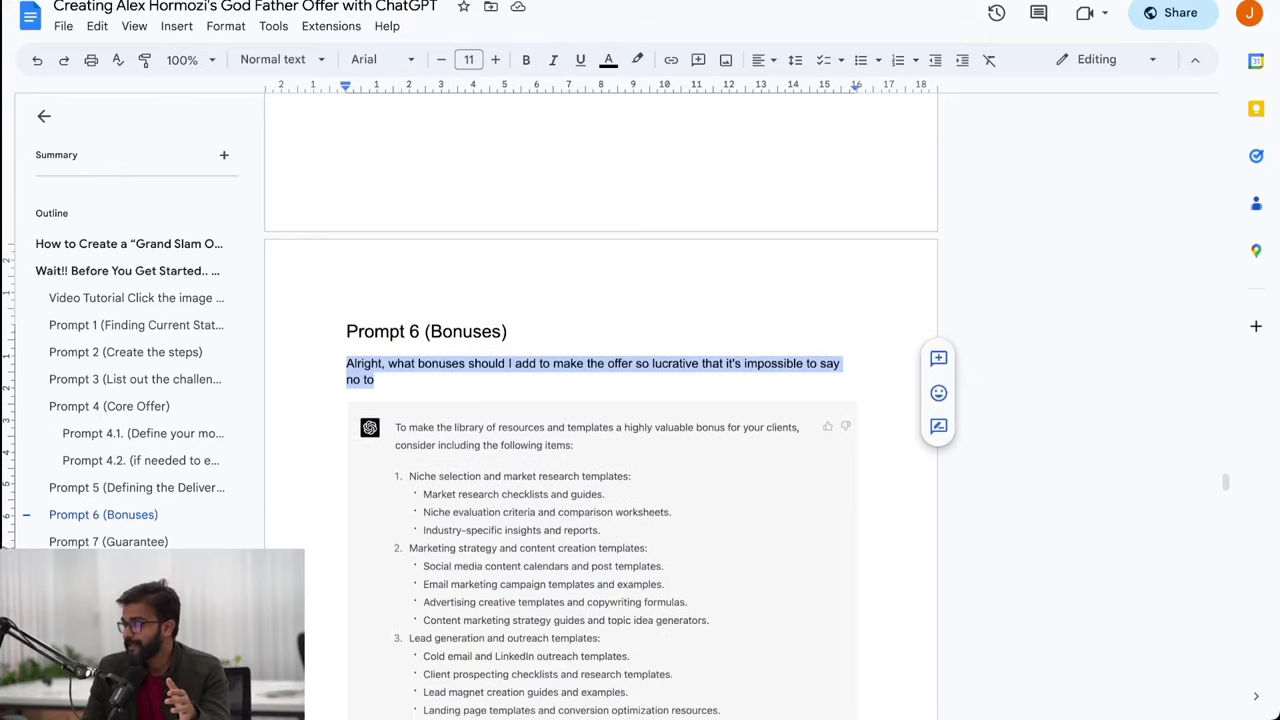
Send the guide's Prompt 7 conditional-guarantee paragraph to ChatGPT.
{"action": "scroll", "coordinate": [600, 400], "scroll_direction": "down", "scroll_amount": 10}
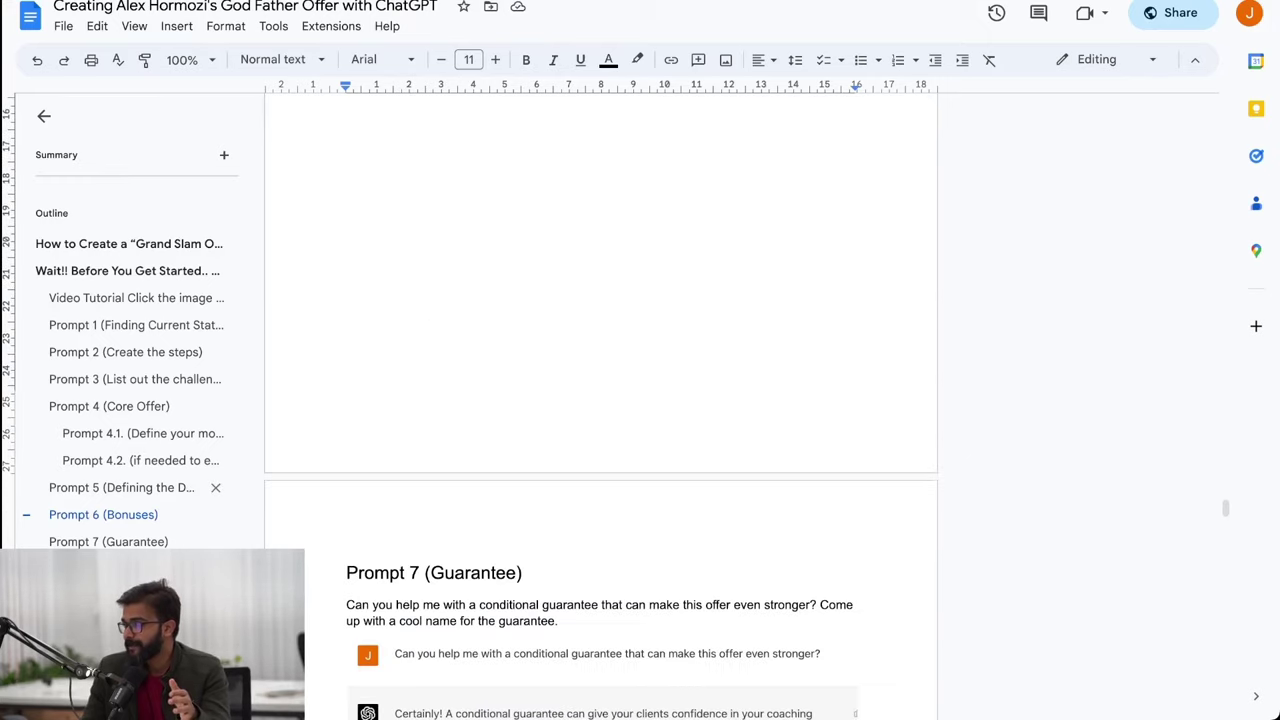
{"action": "left_click", "coordinate": [108, 541]}
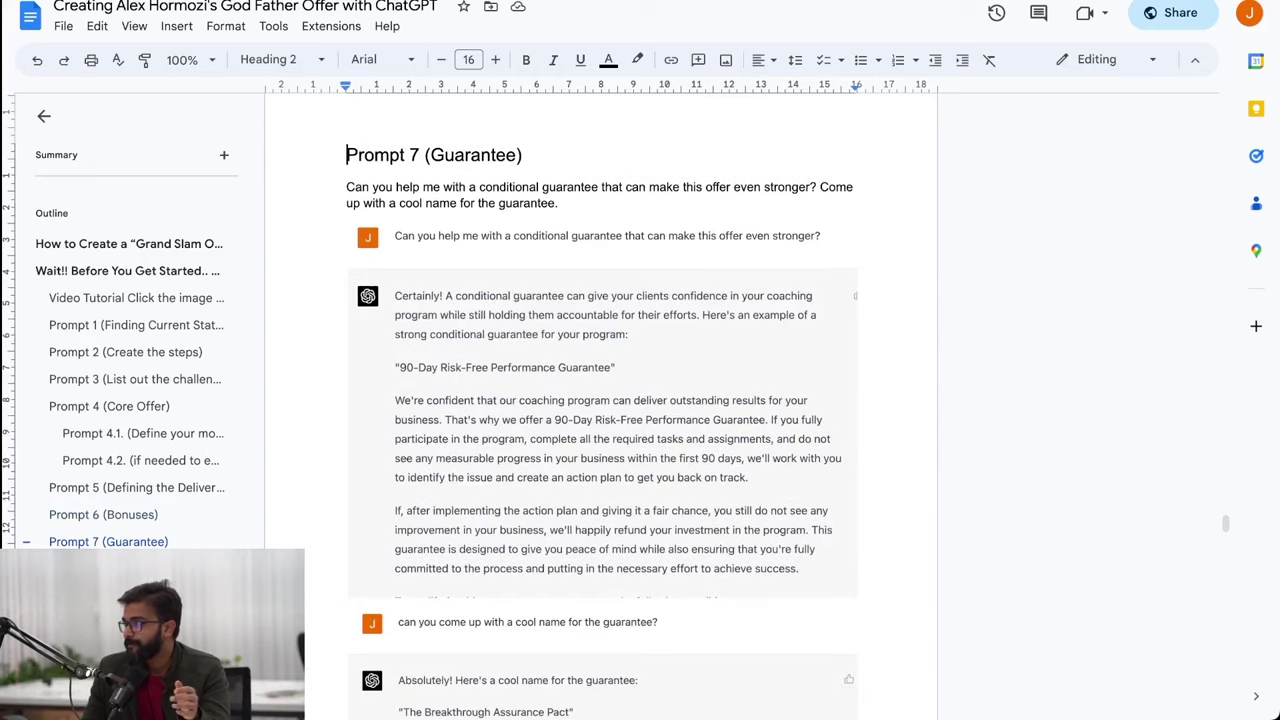
{"action": "key", "text": "ctrl+shift+Down"}
{"action": "key", "text": "ctrl+c"}
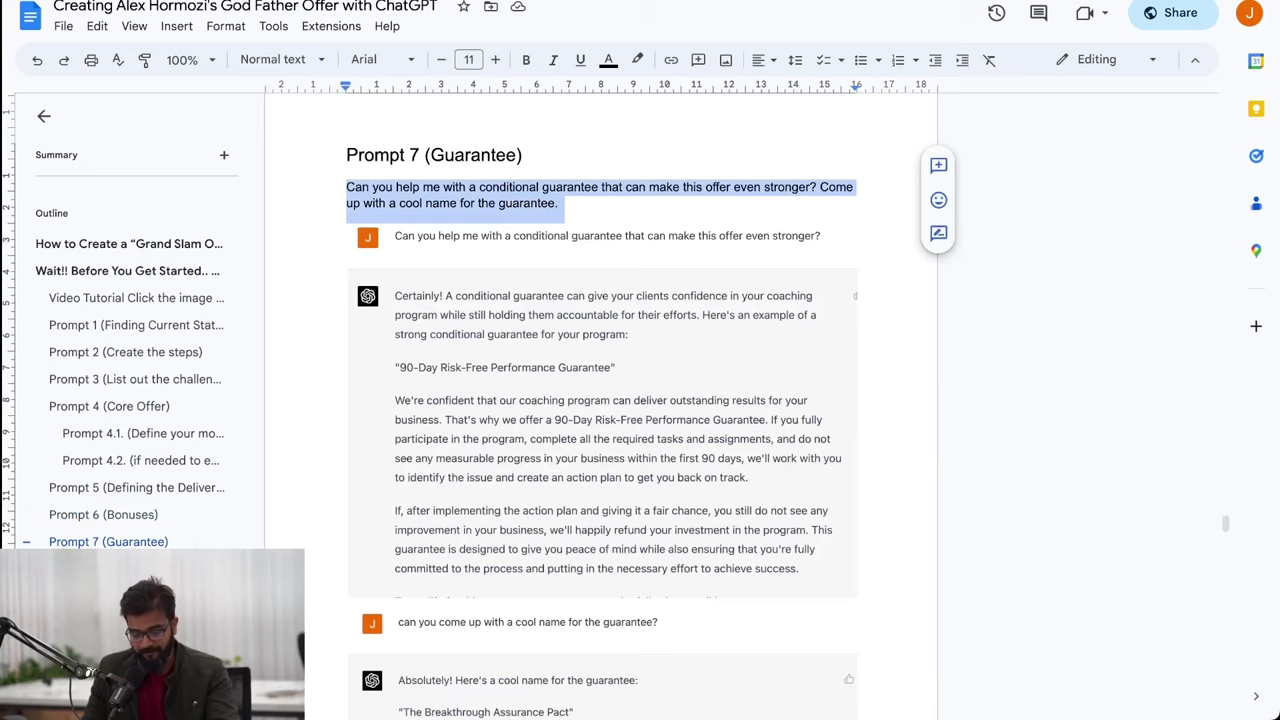
{"action": "key", "text": "alt+Tab"}
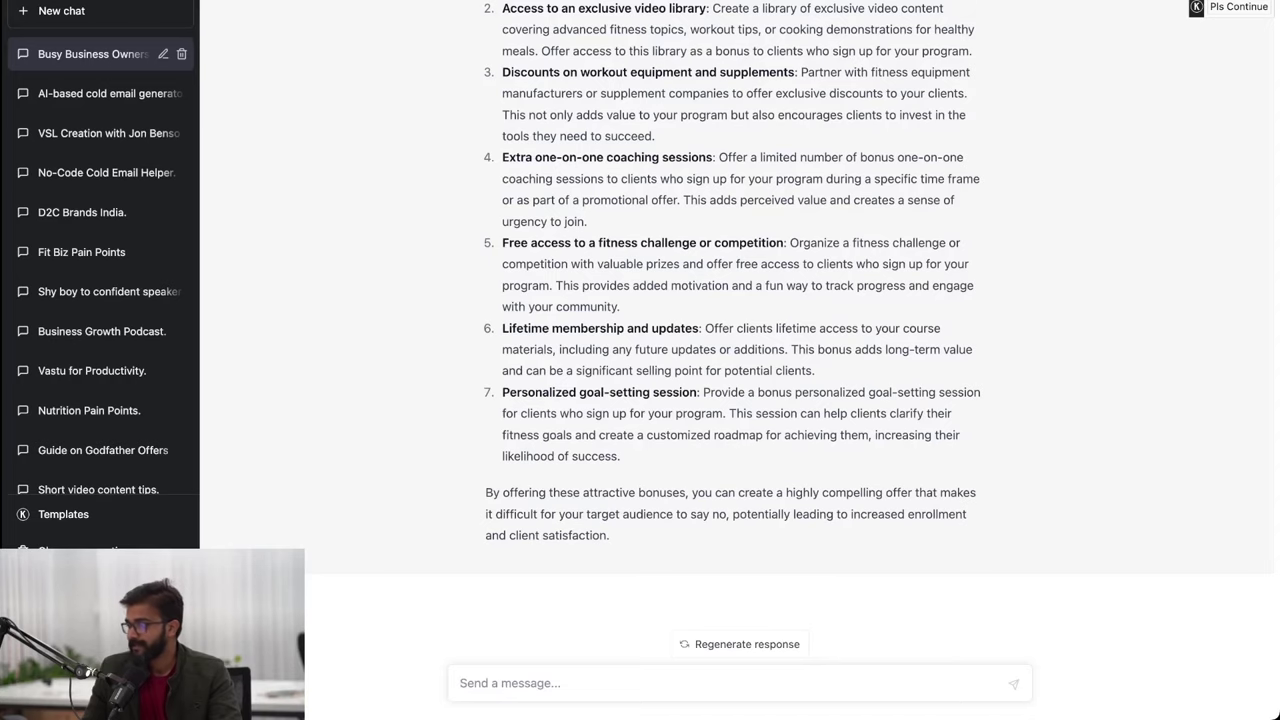
{"action": "key", "text": "ctrl+v"}
{"action": "key", "text": "Return"}
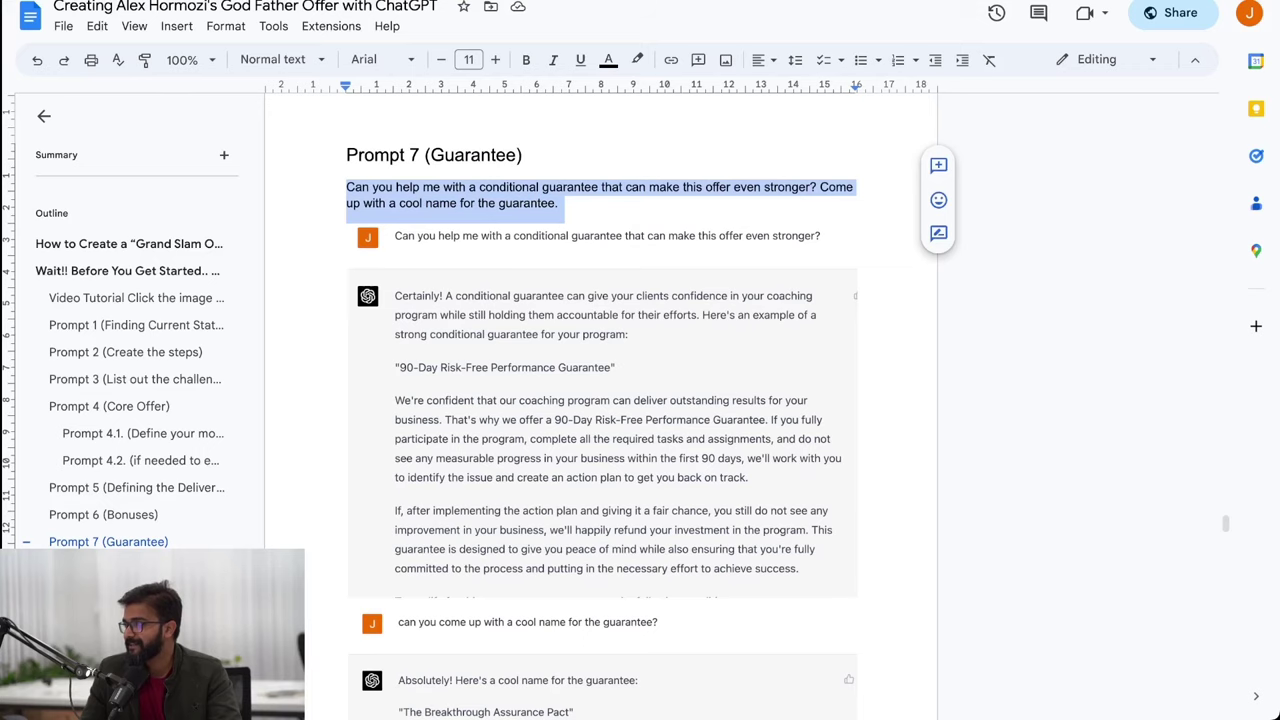
Send the guide's Prompt 8 question on adding scarcity and urgency to the offer.
{"action": "scroll", "coordinate": [600, 350], "scroll_direction": "down", "scroll_amount": 5}
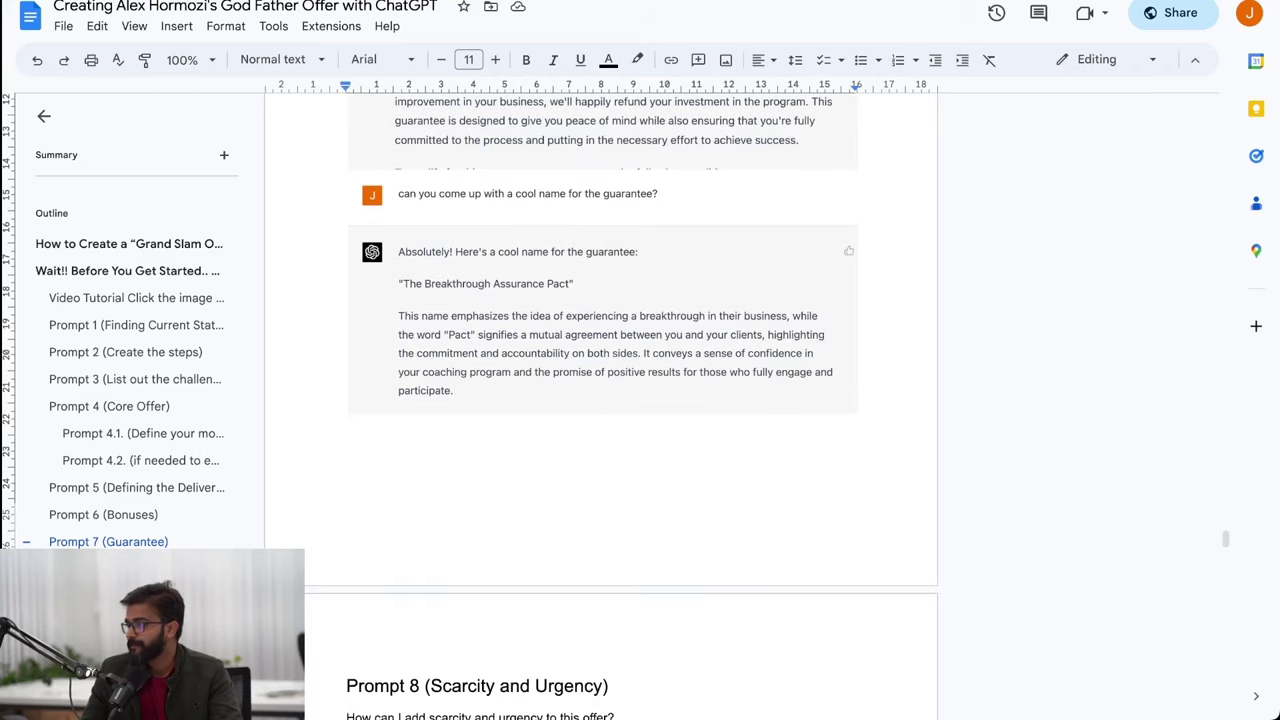
{"action": "left_click", "coordinate": [100, 568]}
{"action": "left_click_drag", "start_coordinate": [346, 187], "coordinate": [616, 187]}
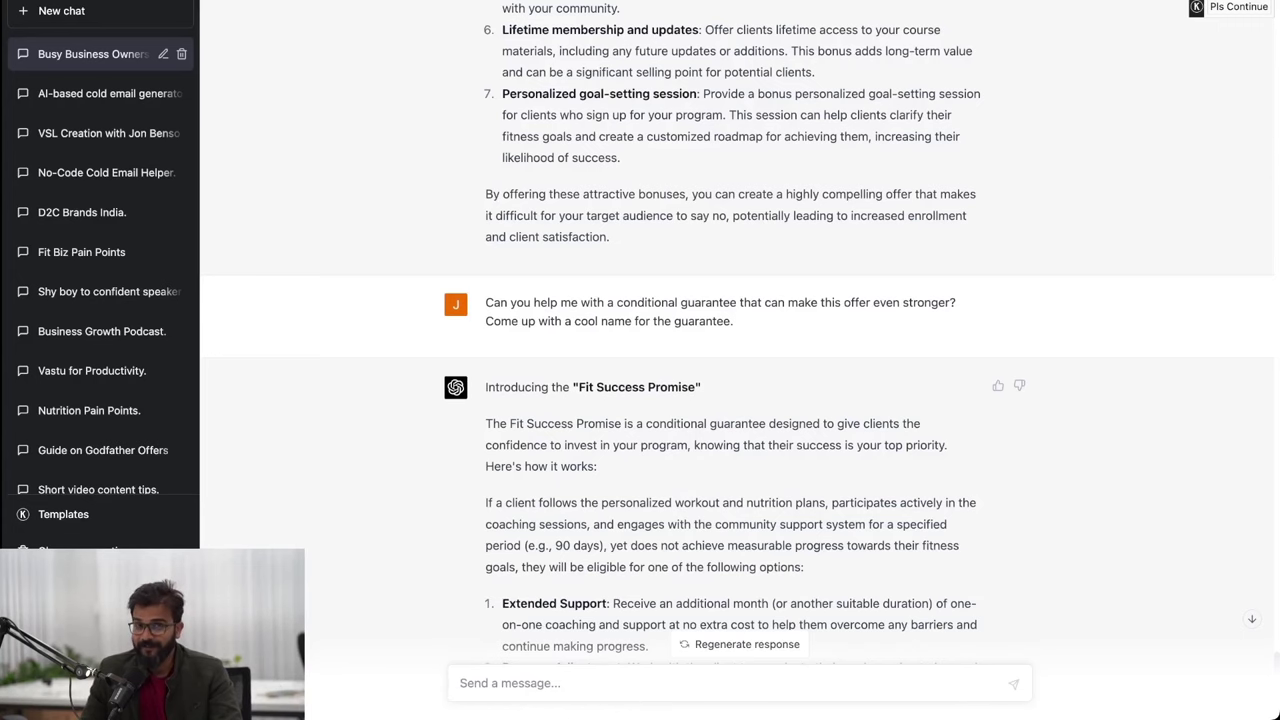
{"action": "type", "text": "How can I add scarcity and urgency to this offer?"}
{"action": "key", "text": "Return"}
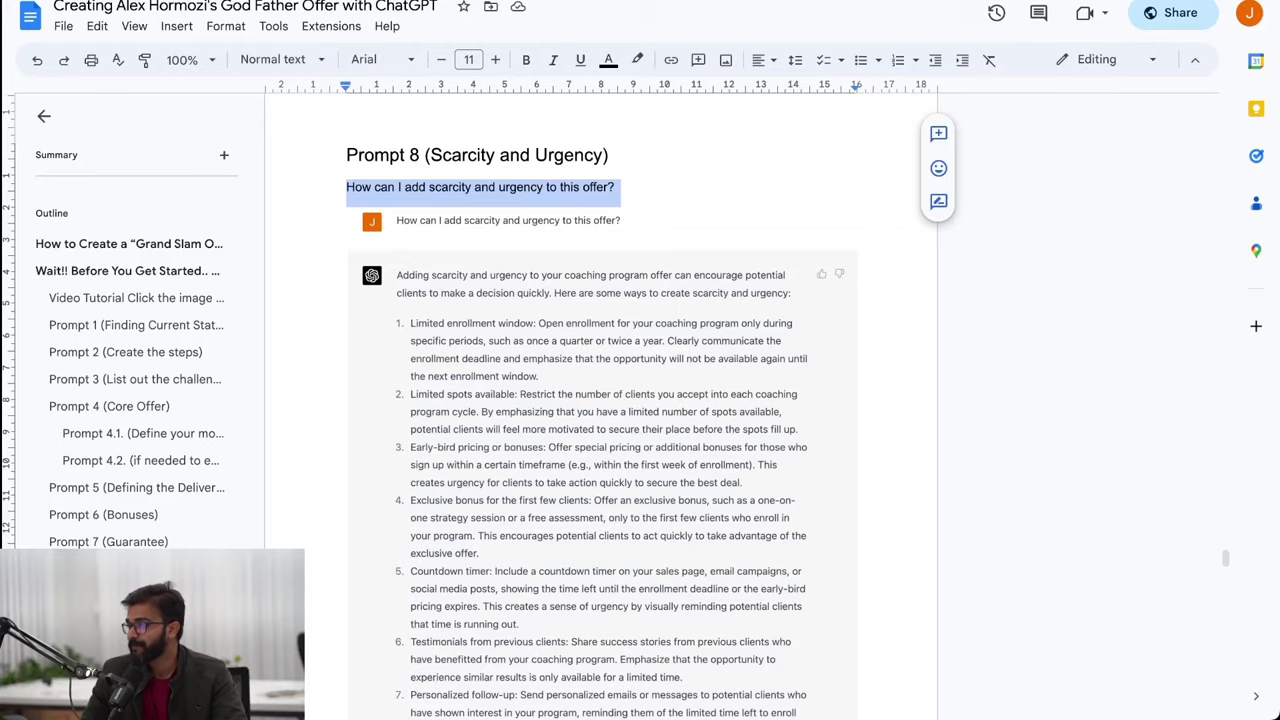
Select the Prompt 9 MAGIC naming text from 'Awesome come up with a cool name…' through the Blueprint examples.
{"action": "left_click", "coordinate": [346, 155]}
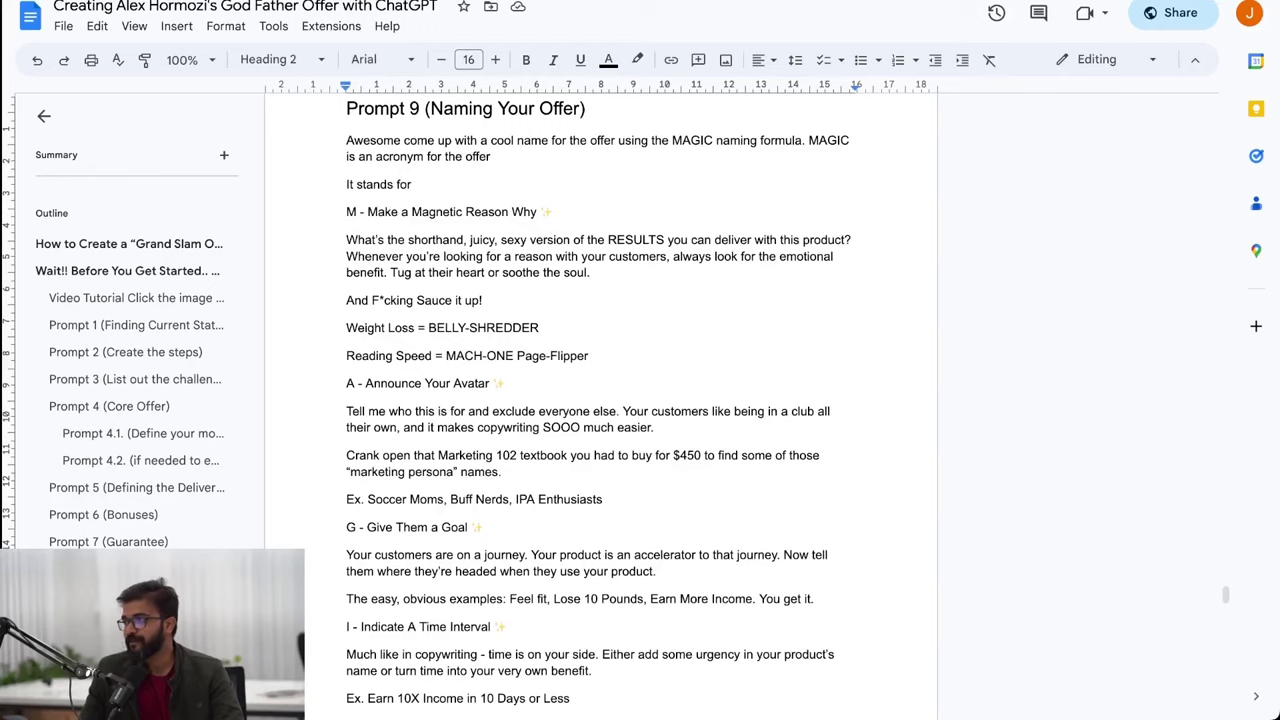
{"action": "key", "text": "ctrl+shift+End"}
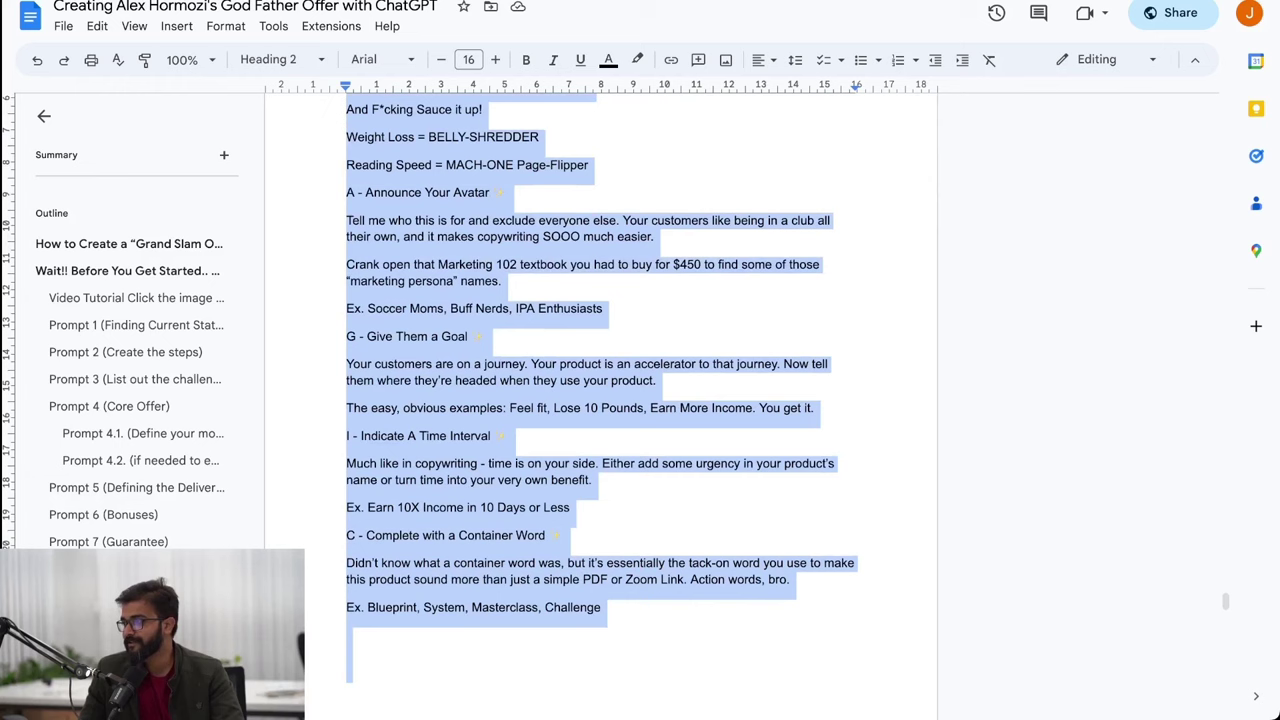
{"action": "key", "text": "shift+Left"}
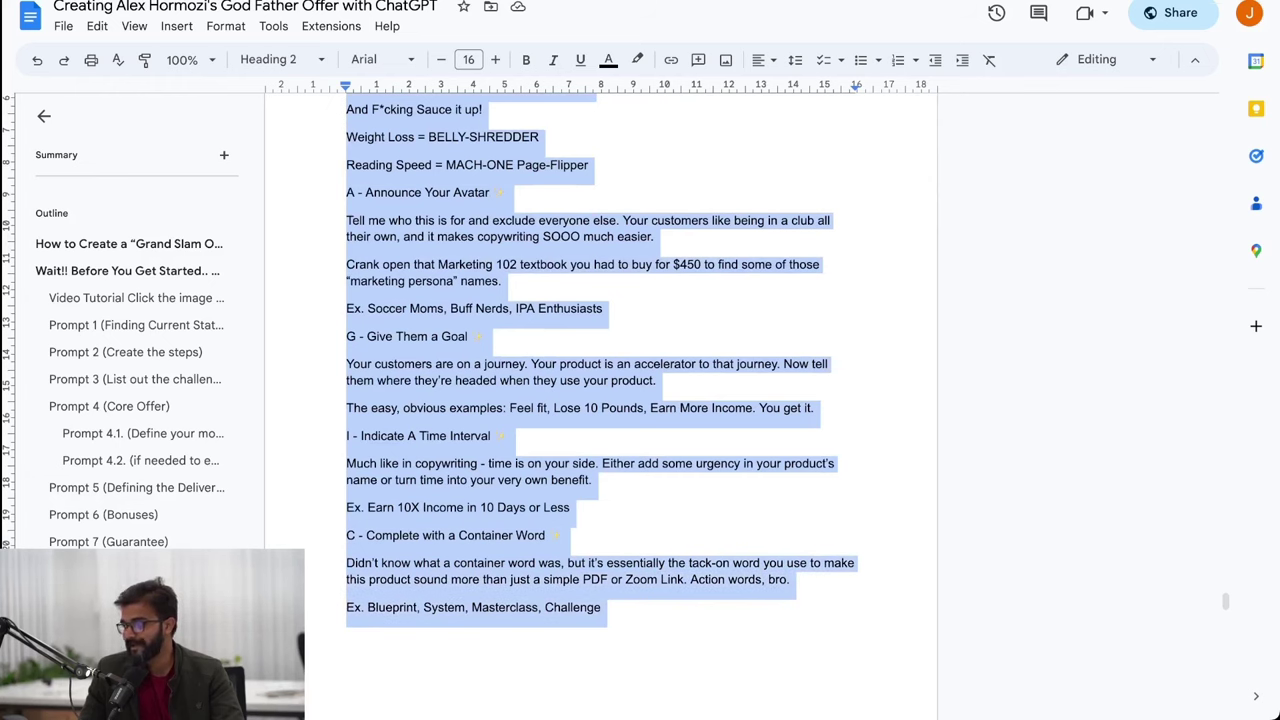
{"action": "scroll", "coordinate": [600, 400], "scroll_direction": "up", "scroll_amount": 2}
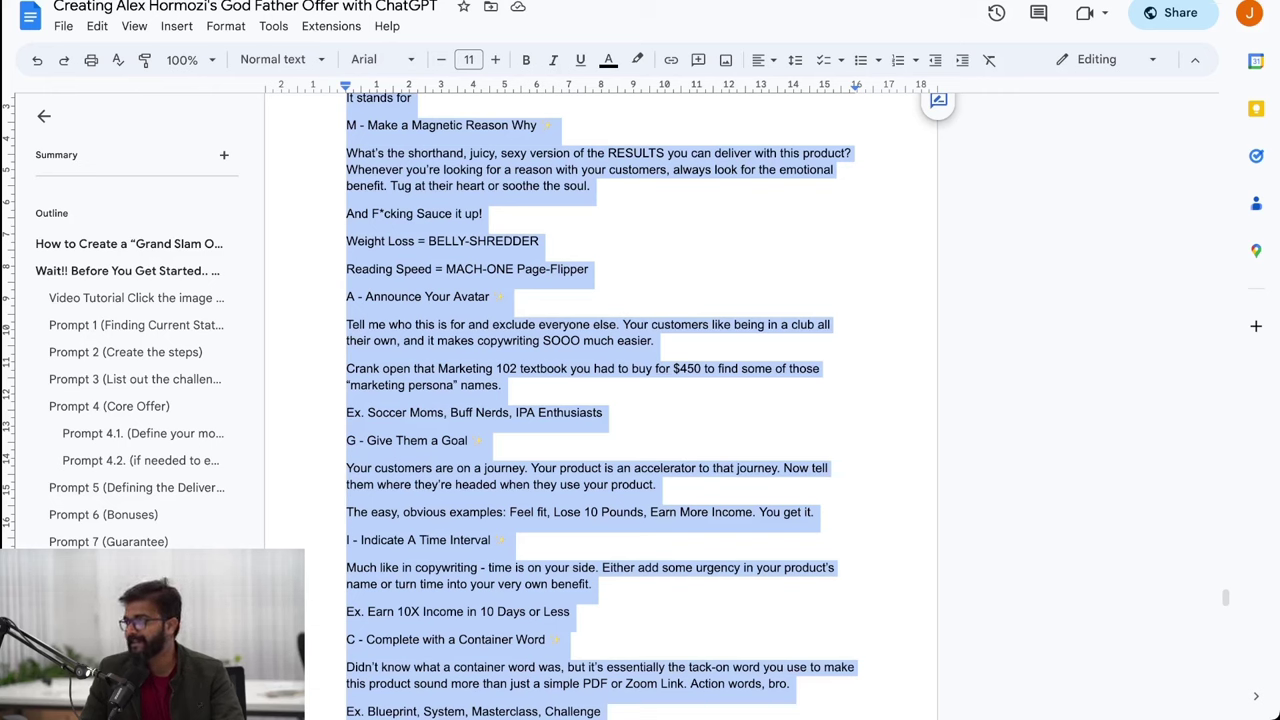
{"action": "key", "text": "ctrl+Tab"}
Send the MAGIC naming prompt, getting the 'Elite Business Sculptor 90-Day Transformation System' name.
{"action": "key", "text": "ctrl+v"}
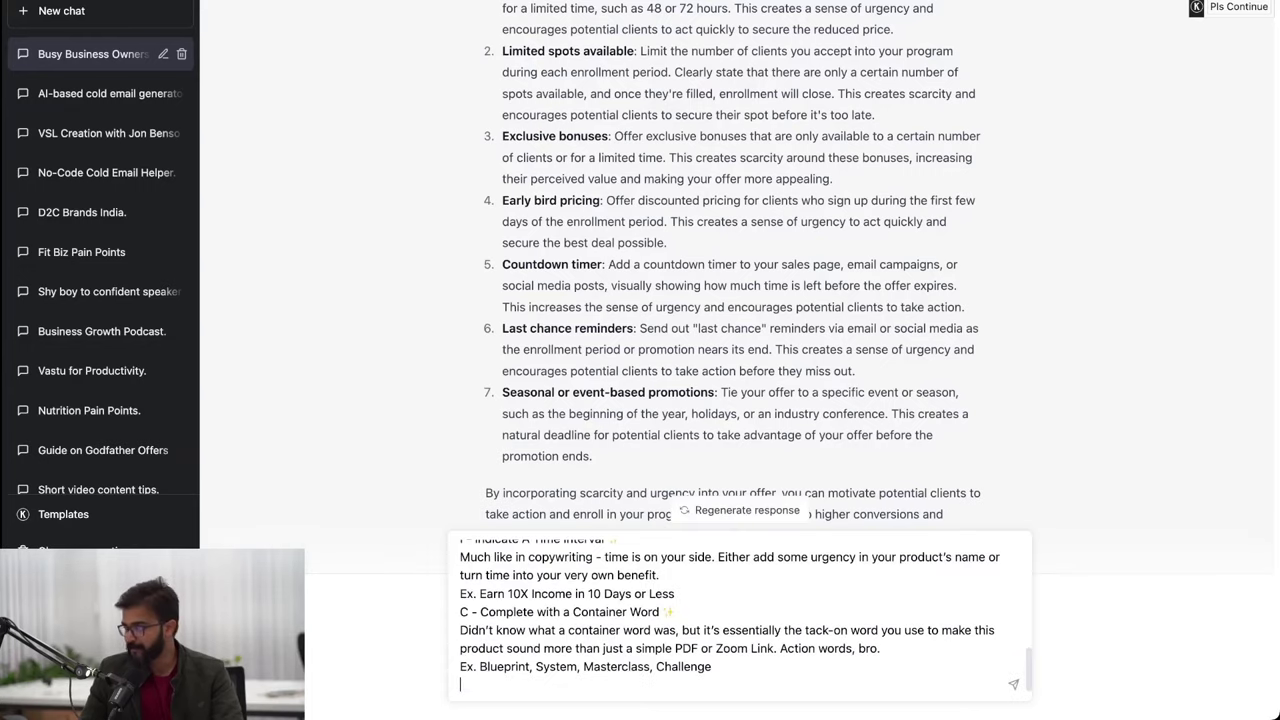
{"action": "scroll", "coordinate": [740, 610], "scroll_direction": "up", "scroll_amount": 10}
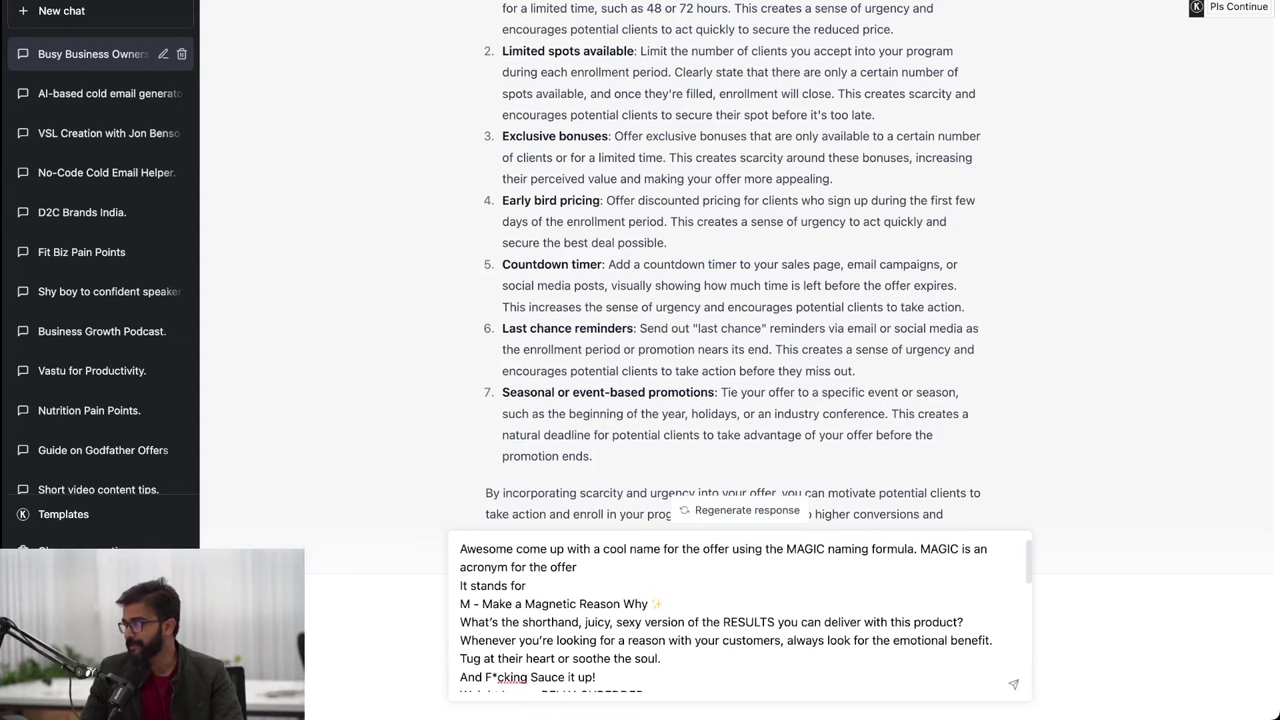
{"action": "scroll", "coordinate": [740, 615], "scroll_direction": "down", "scroll_amount": 5}
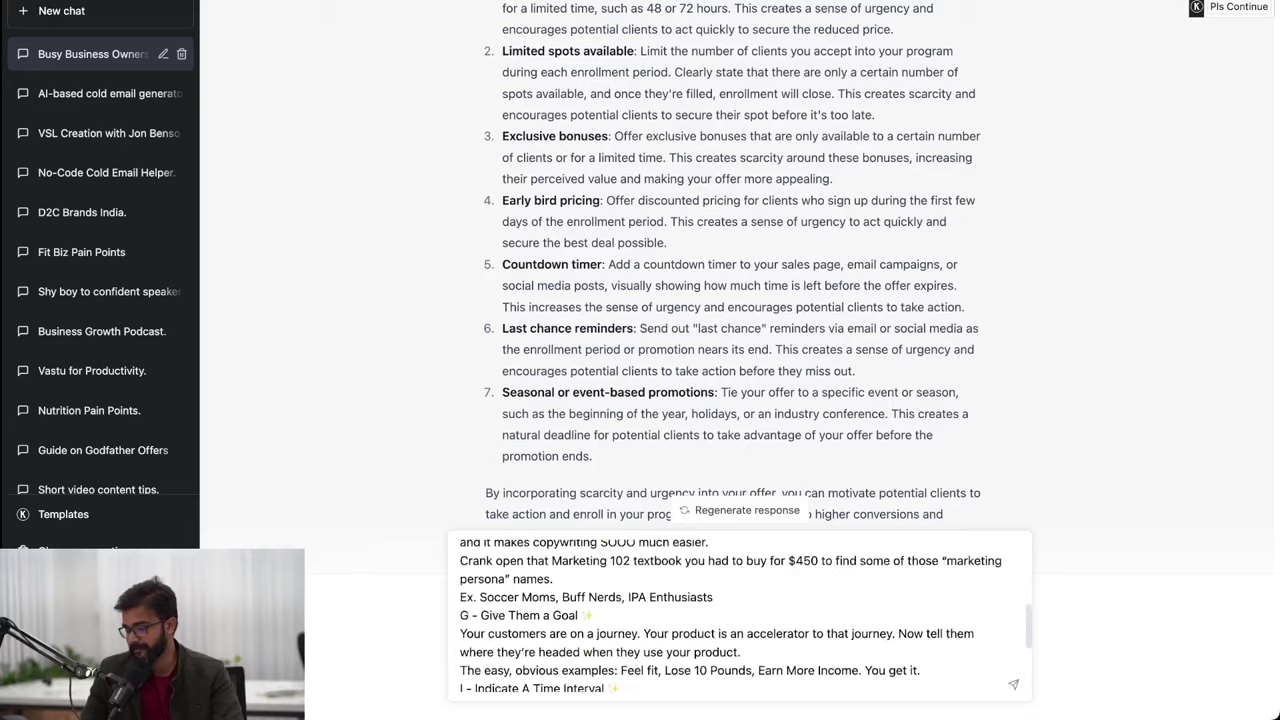
{"action": "key", "text": "Return"}
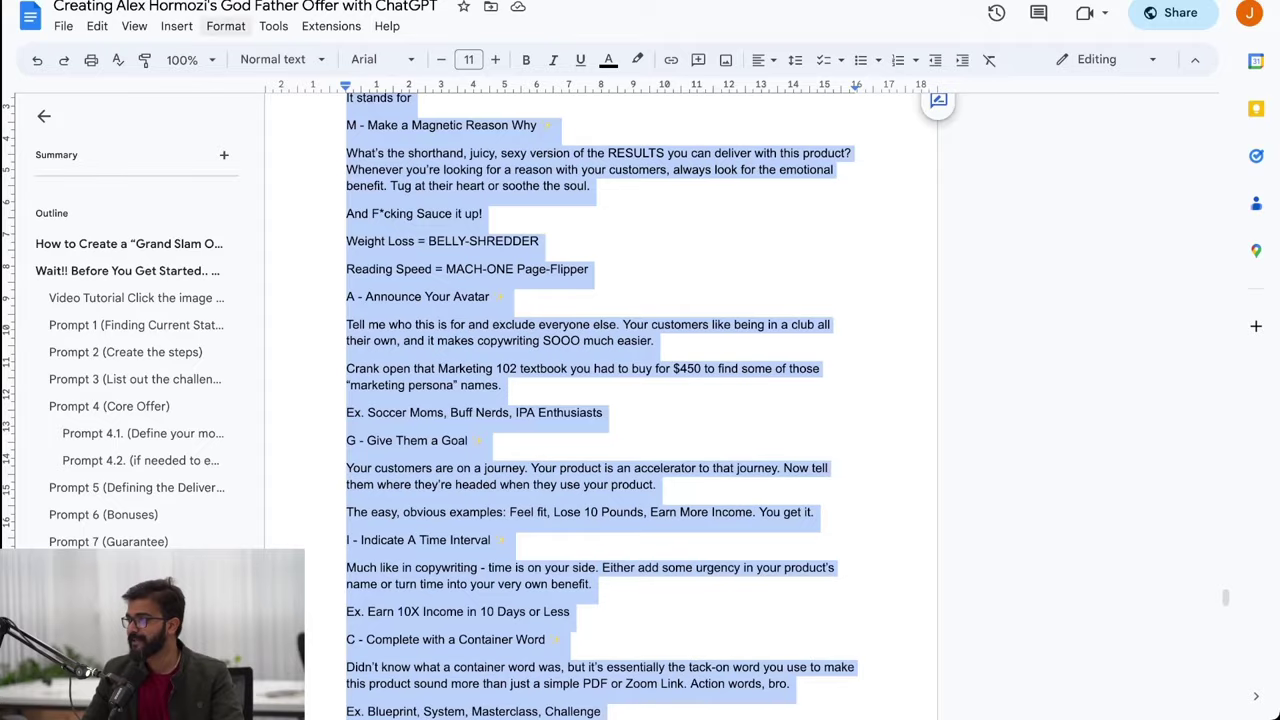
Select the guide's 'Give me a list…' line asking for three-word bonus names.
{"action": "scroll", "coordinate": [600, 400], "scroll_direction": "down", "scroll_amount": 15}
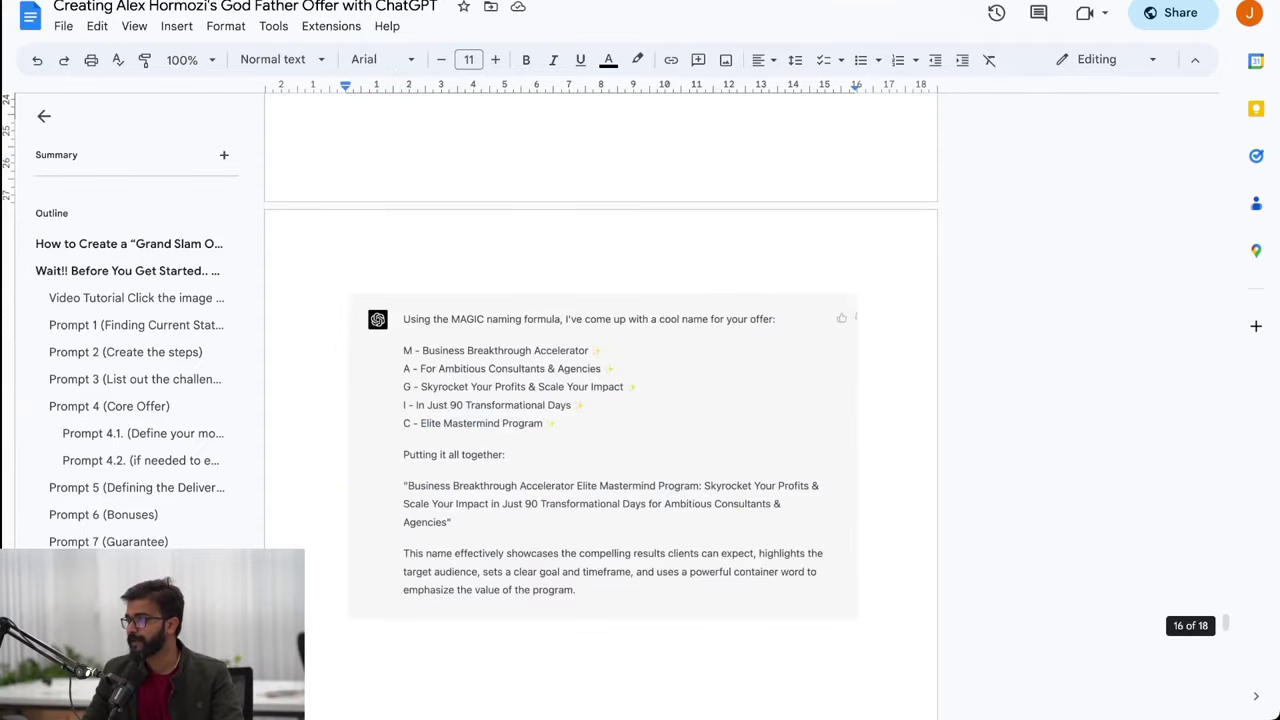
{"action": "scroll", "coordinate": [600, 400], "scroll_direction": "down", "scroll_amount": 5}
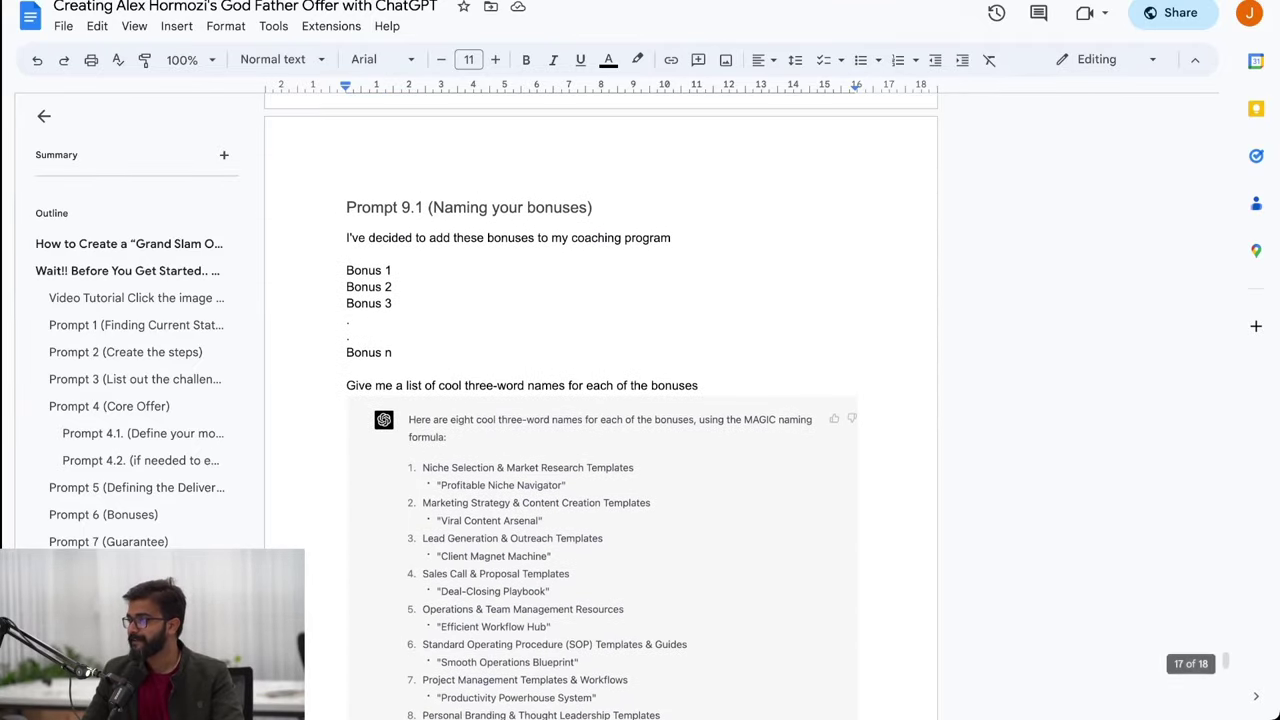
{"action": "left_click_drag", "start_coordinate": [346, 238], "coordinate": [352, 170]}
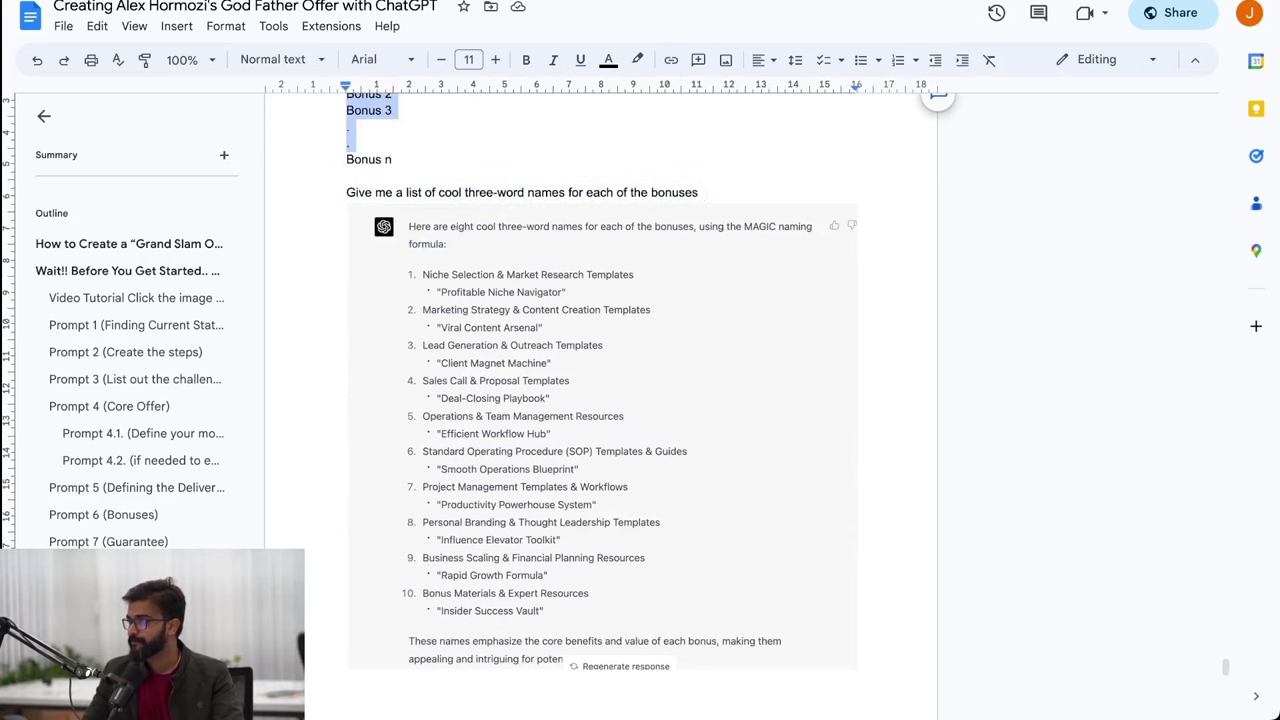
{"action": "scroll", "coordinate": [600, 400], "scroll_direction": "up", "scroll_amount": 2}
{"action": "left_click", "coordinate": [536, 168]}
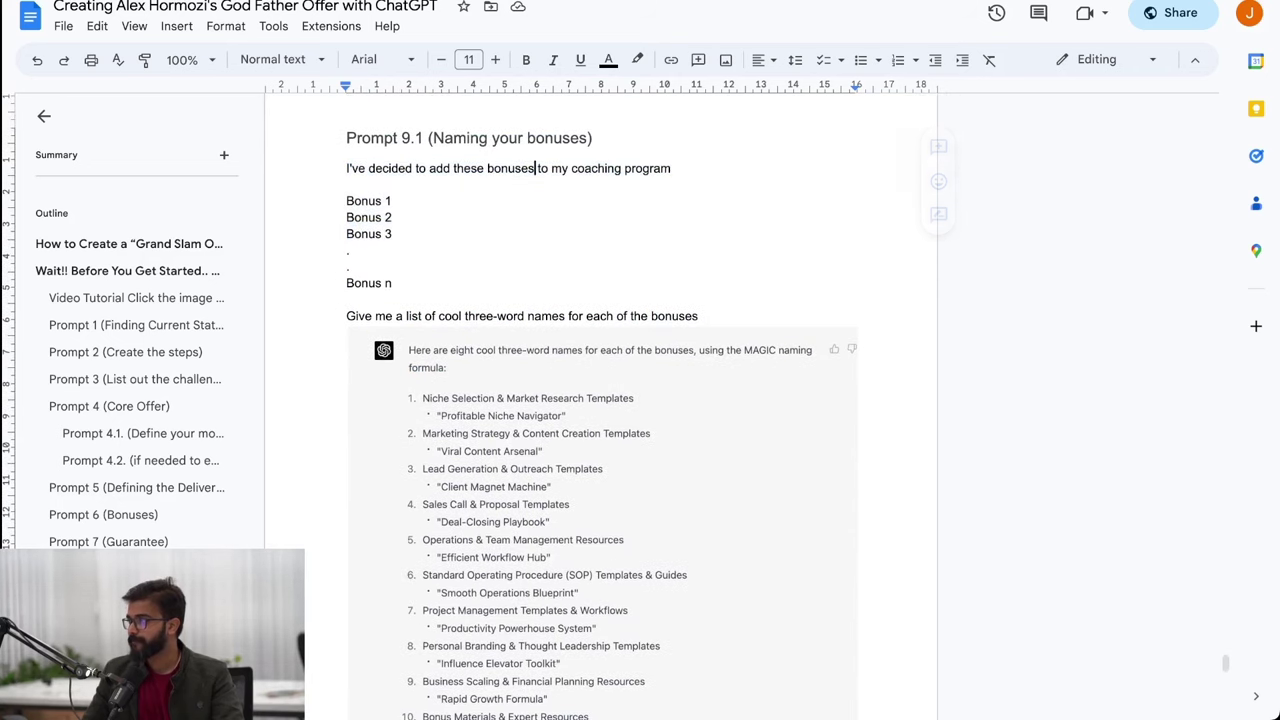
{"action": "left_click_drag", "start_coordinate": [346, 316], "coordinate": [702, 316]}
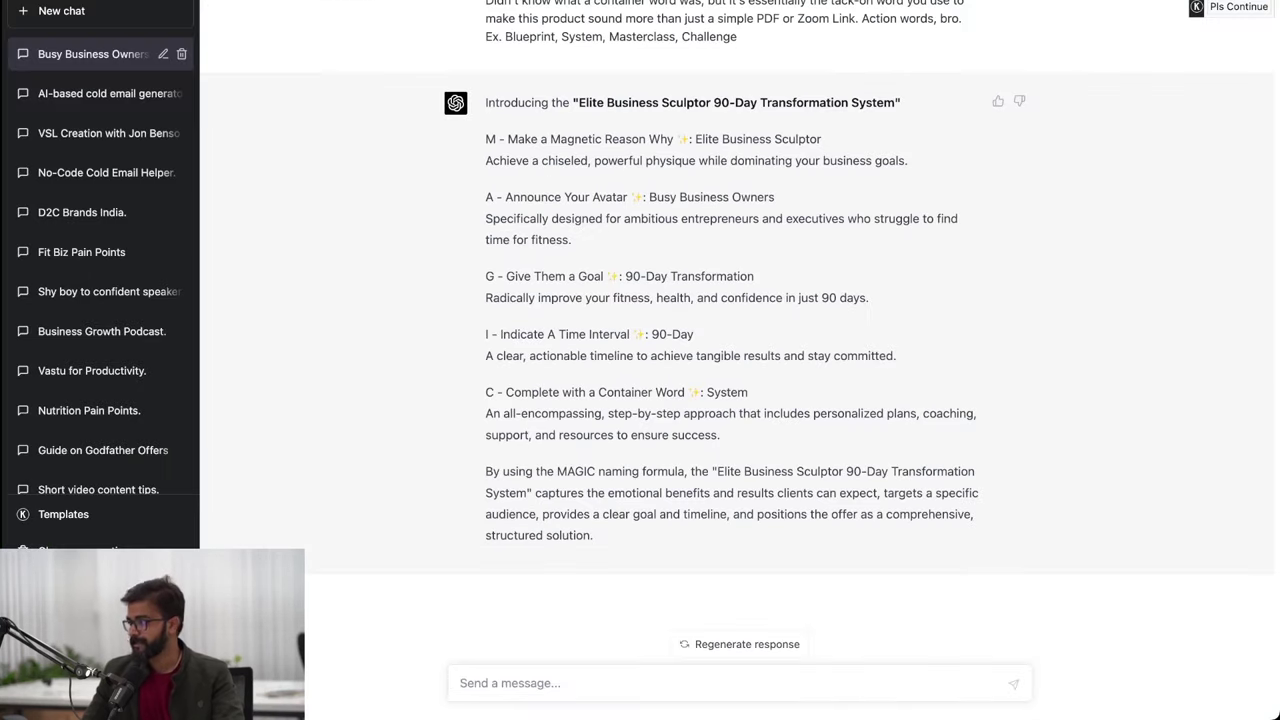
Send that request extended with ', modules and lessons of my coaching…' for three-word names.
{"action": "type", "text": "Give me a list of cool three-word names for each of the bonuses"}
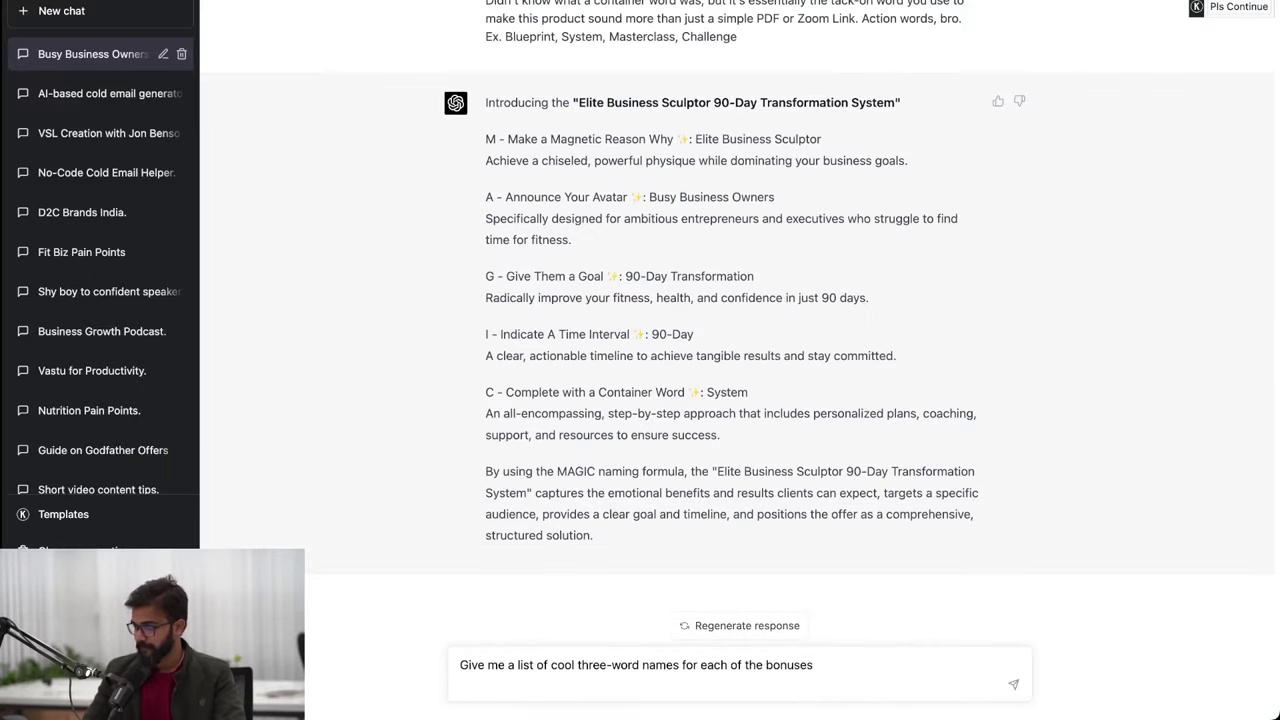
{"action": "key", "text": "BackSpace"}
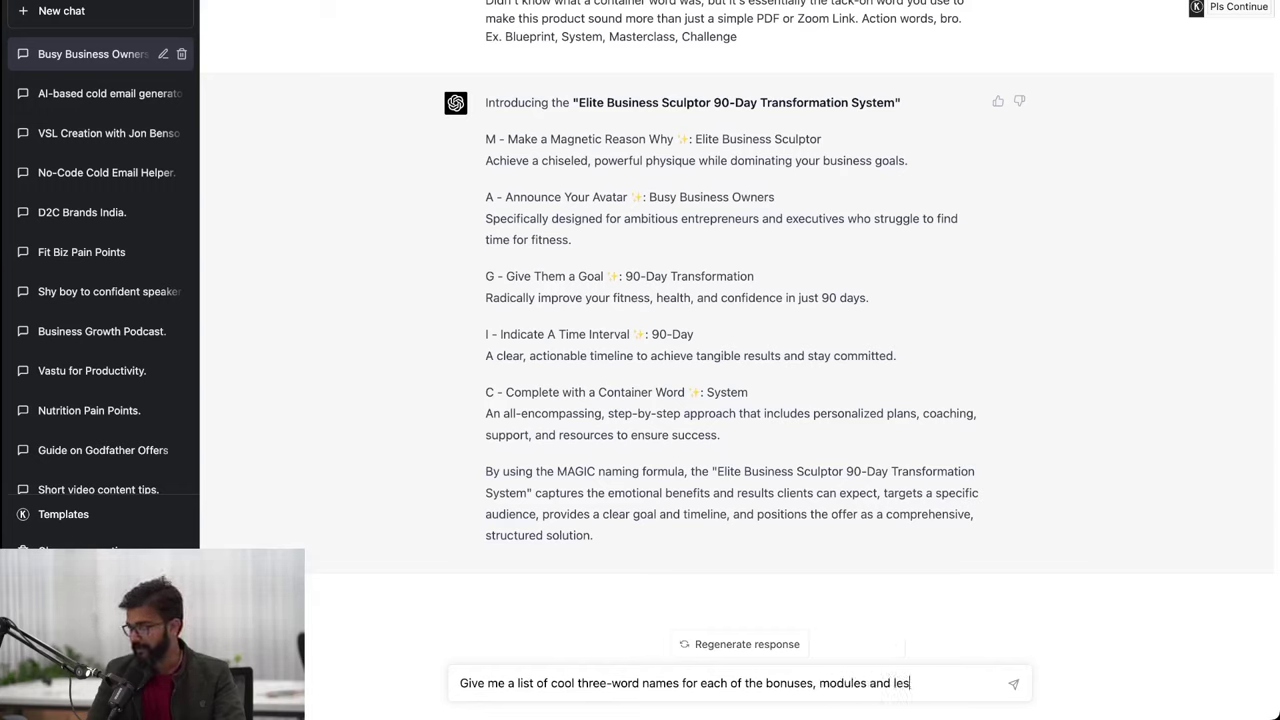
{"action": "type", "text": ", modules and lessons of my coach"}
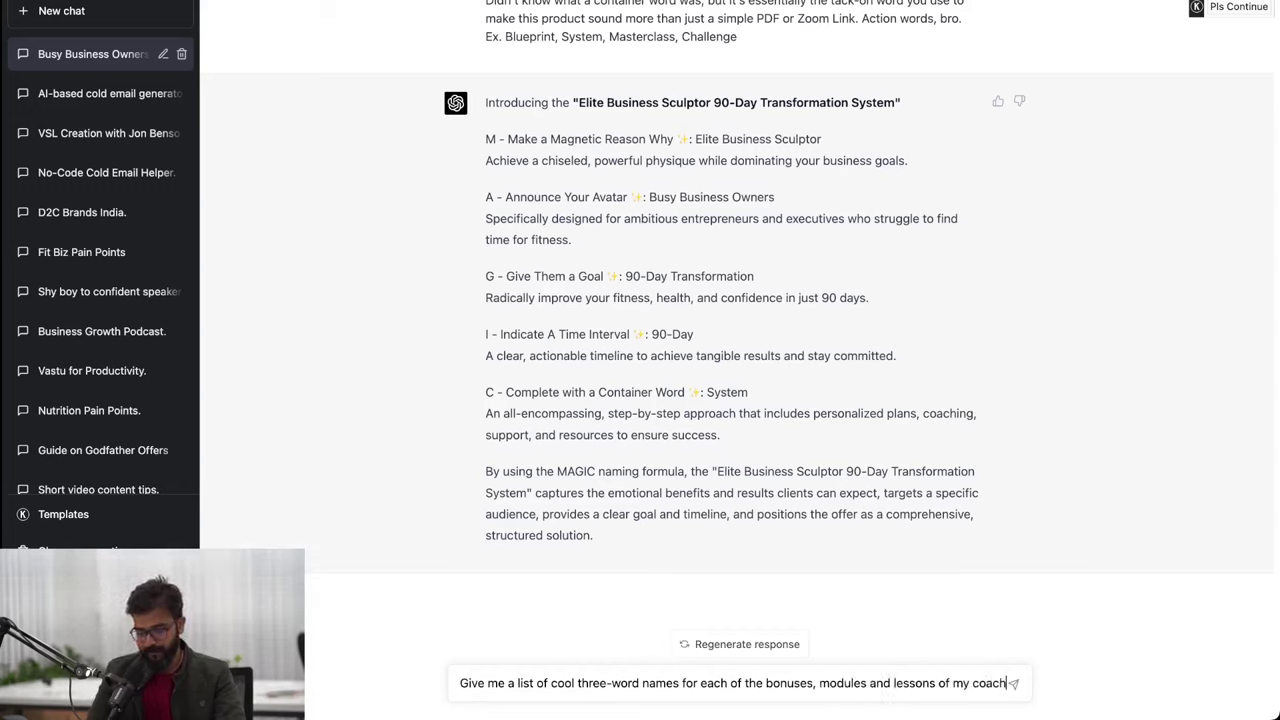
{"action": "type", "text": "ing po"}
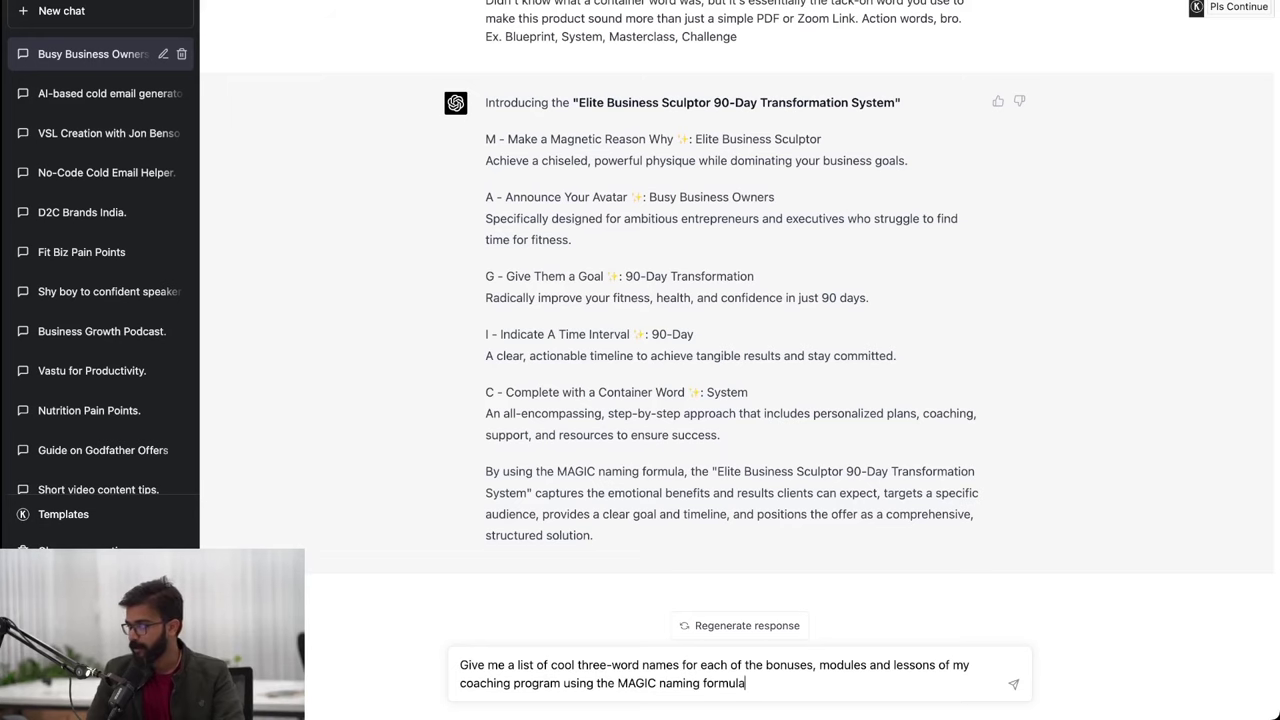
{"action": "key", "text": "Return"}
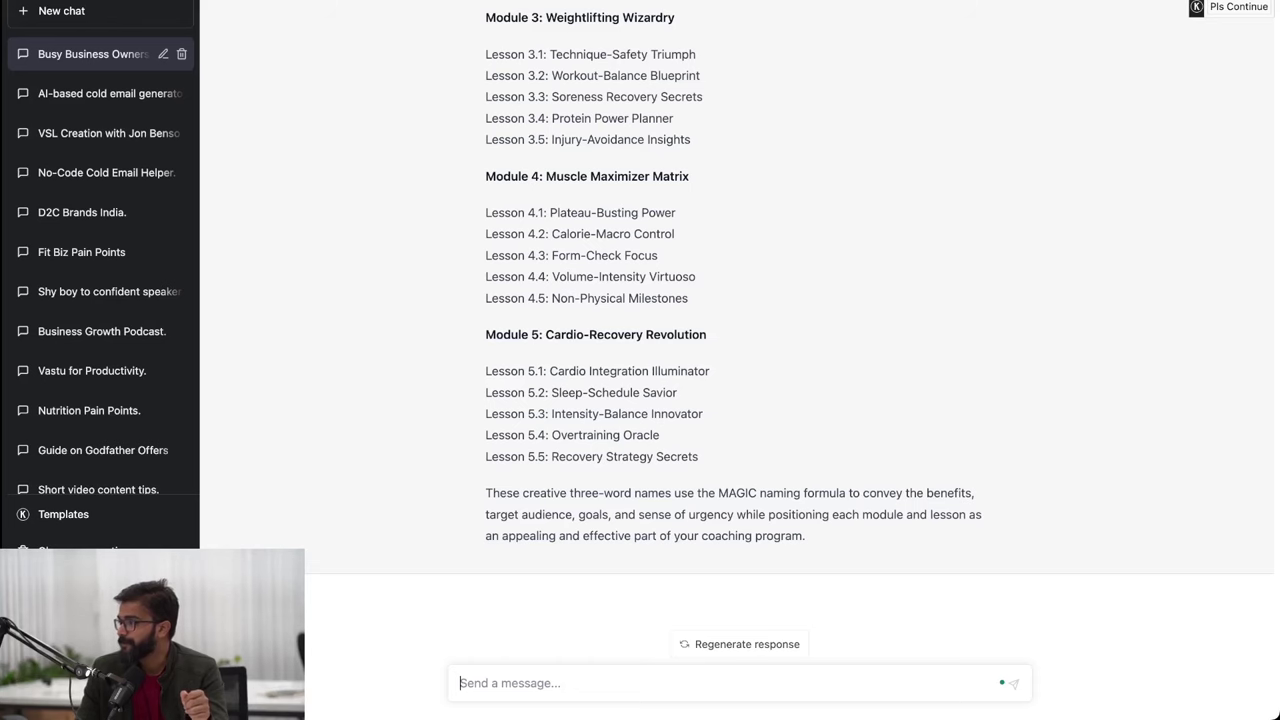
{"action": "scroll", "coordinate": [735, 300], "scroll_direction": "up", "scroll_amount": 1}
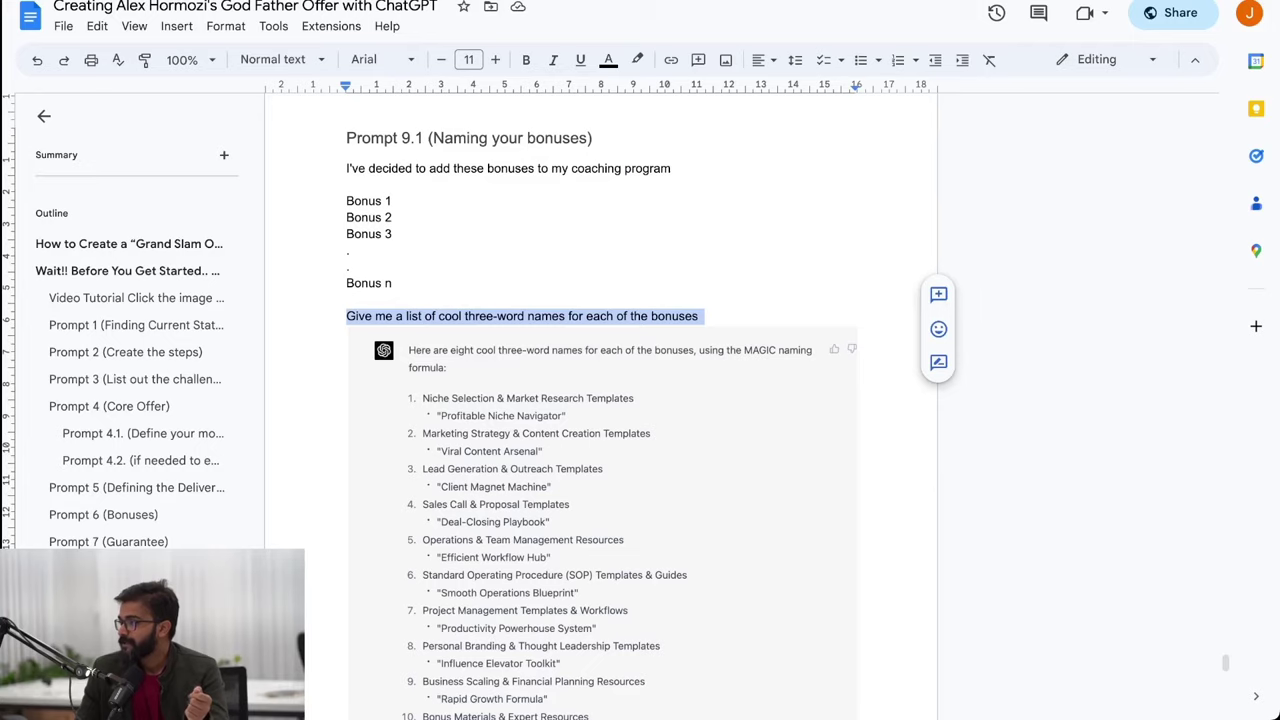
Send the Doc's Prompt 10 high-ticket pricing question to ChatGPT, then begin the program-length question.
{"action": "scroll", "coordinate": [600, 400], "scroll_direction": "down", "scroll_amount": 10}
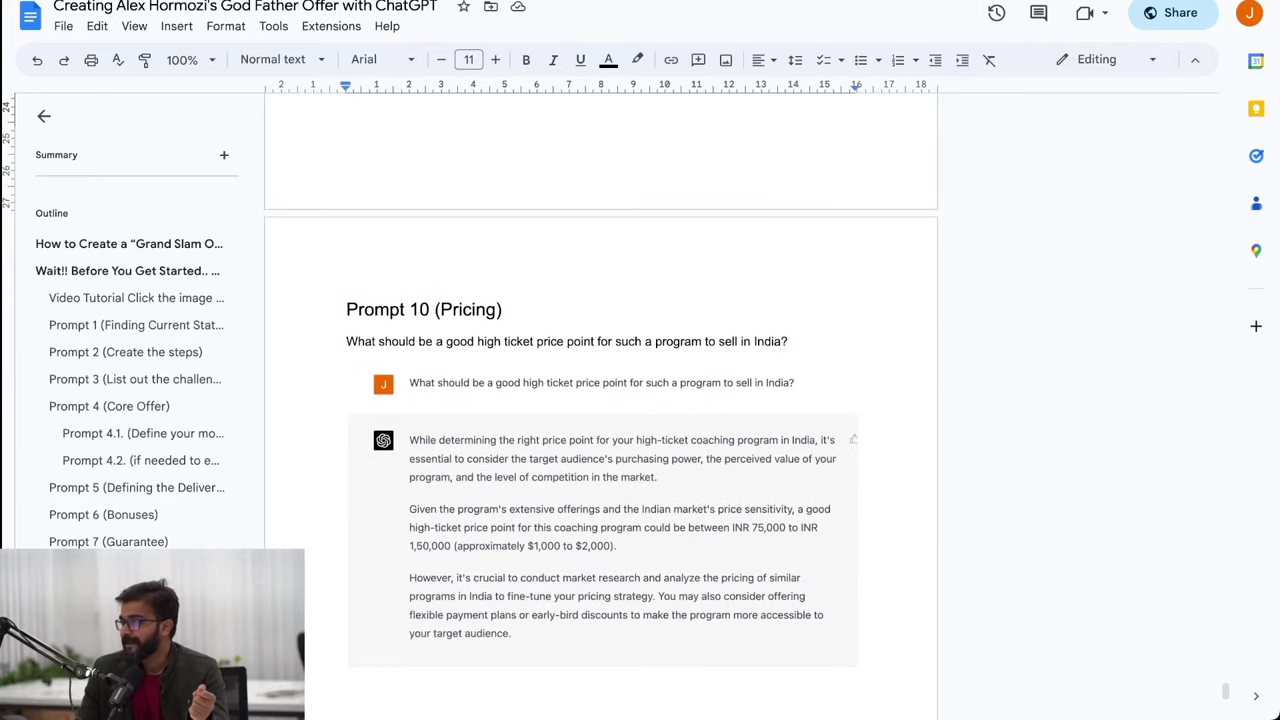
{"action": "left_click_drag", "start_coordinate": [346, 341], "coordinate": [792, 341]}
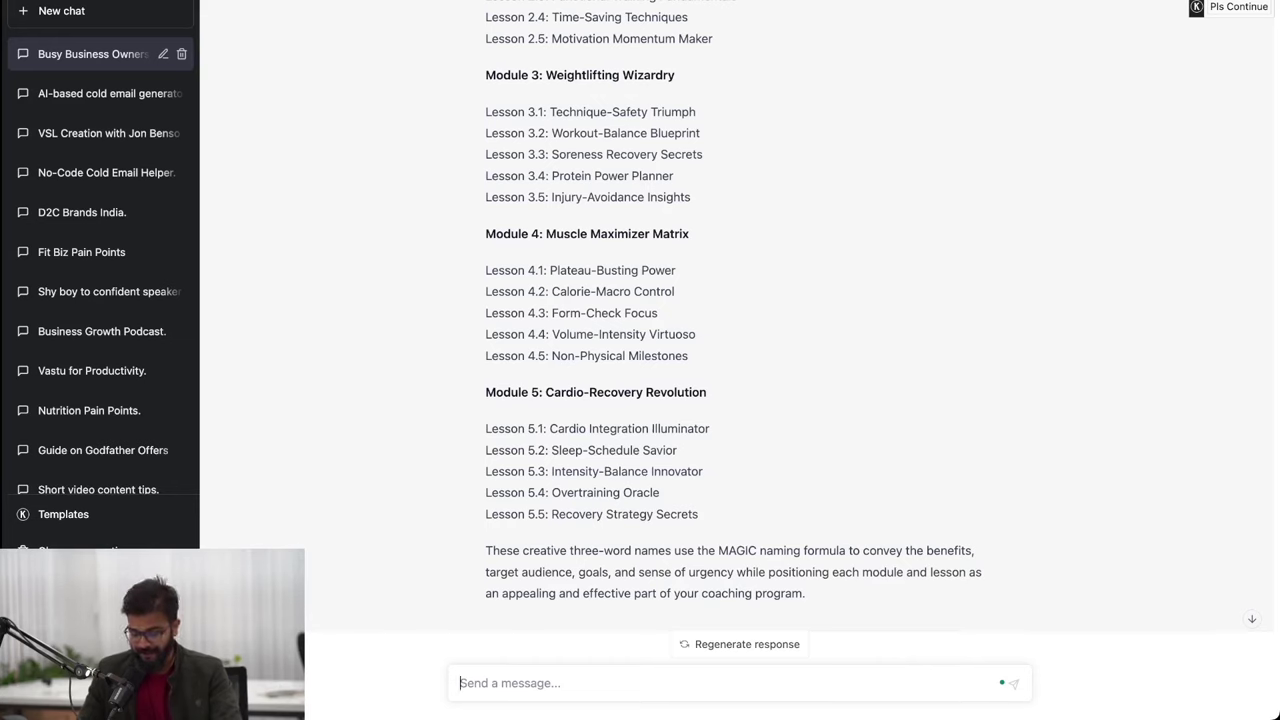
{"action": "type", "text": "What should be a good high ticket price point for such a program to sell in India?"}
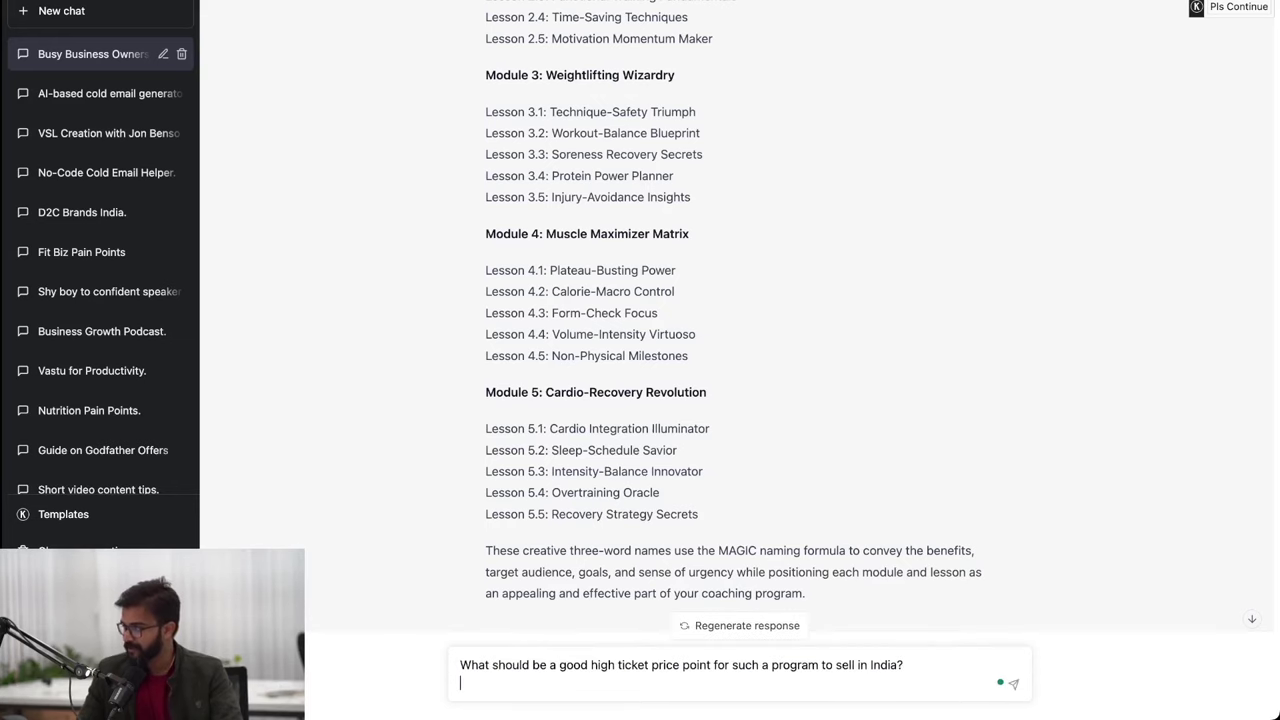
{"action": "key", "text": "Return"}
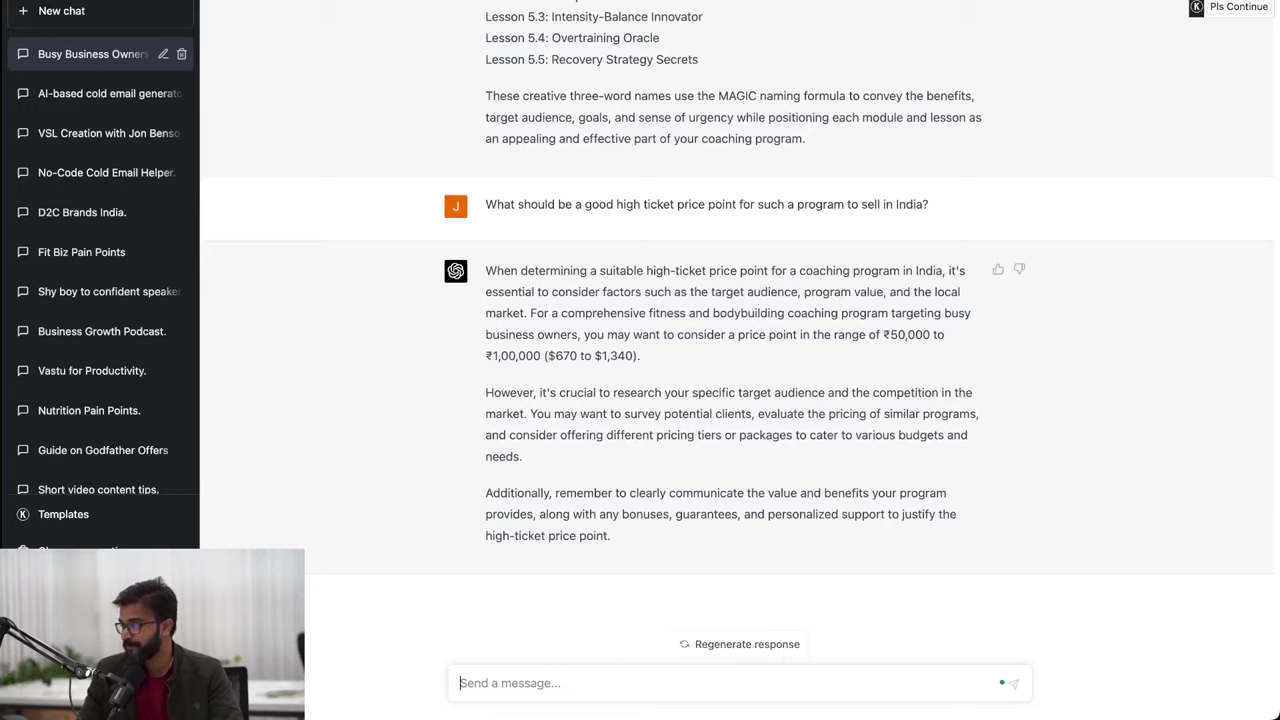
{"action": "type", "text": "H"}
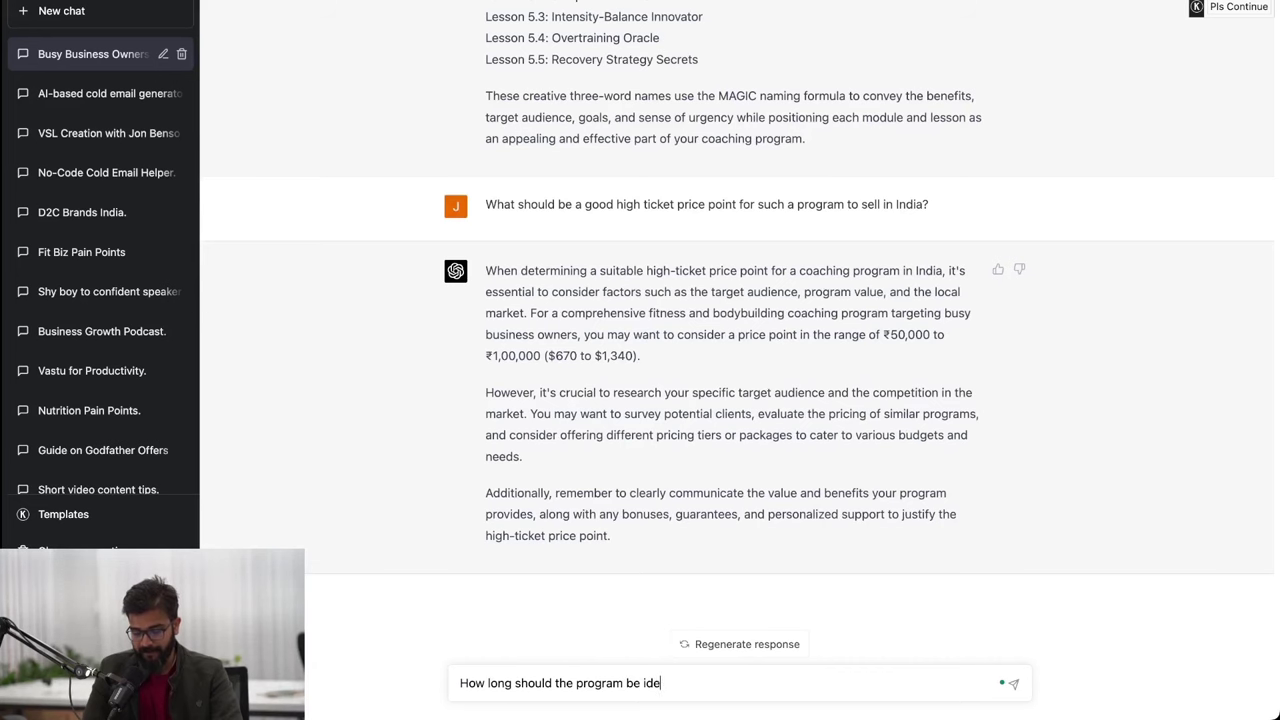
Send the question 'How long should the program be ideally?' to ChatGPT.
{"action": "key", "text": "Return"}
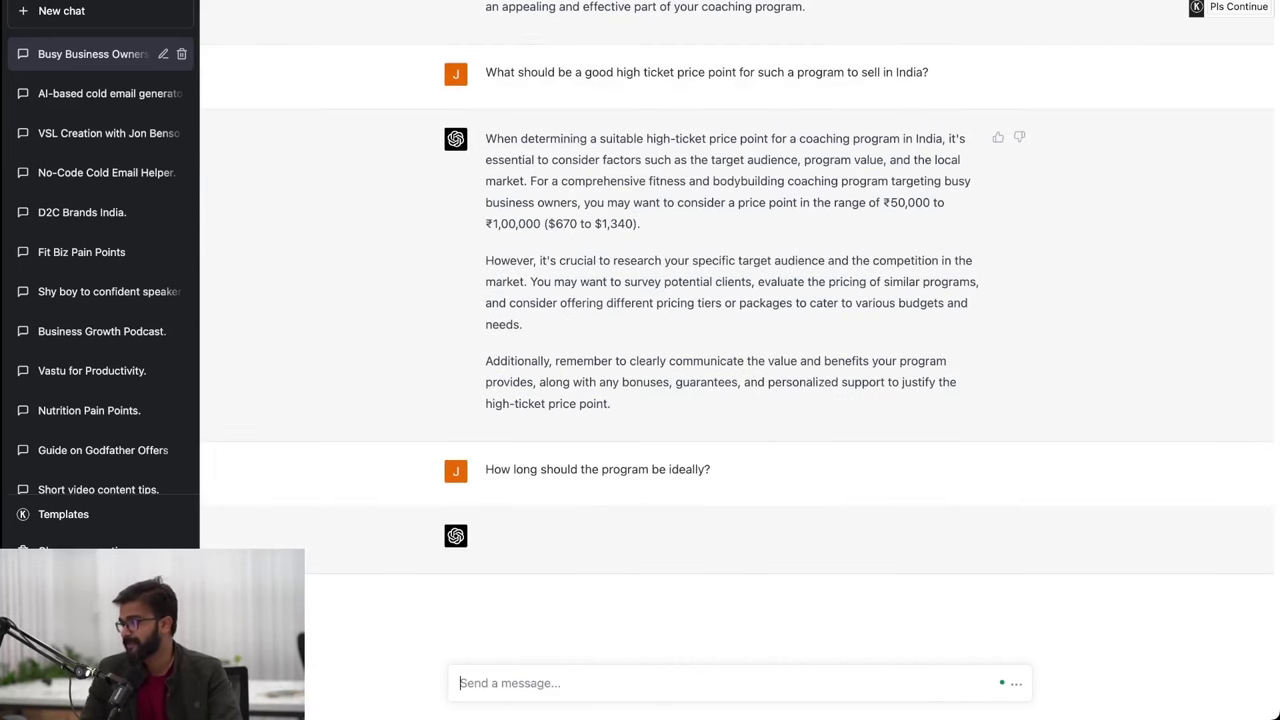